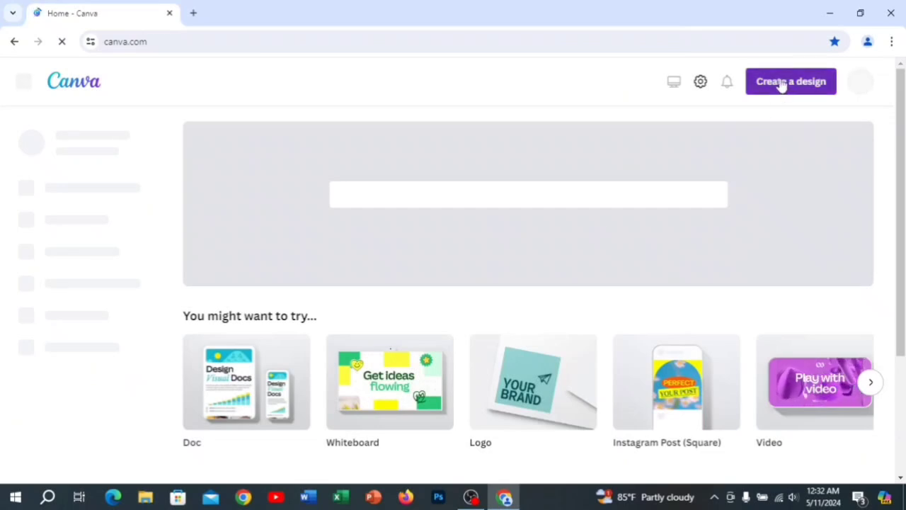
- Create a blank 500 × 500 px logo design and add a square shape to the page
left_click(781, 84)
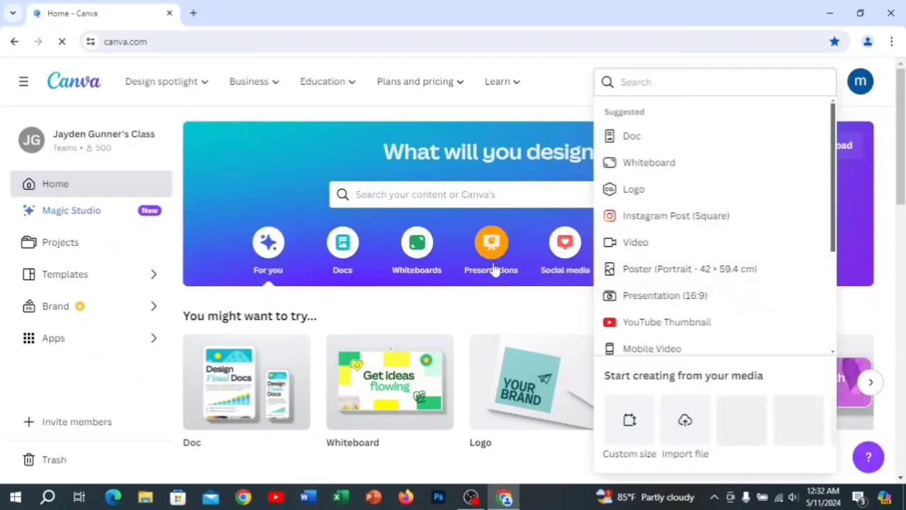
left_click(643, 197)
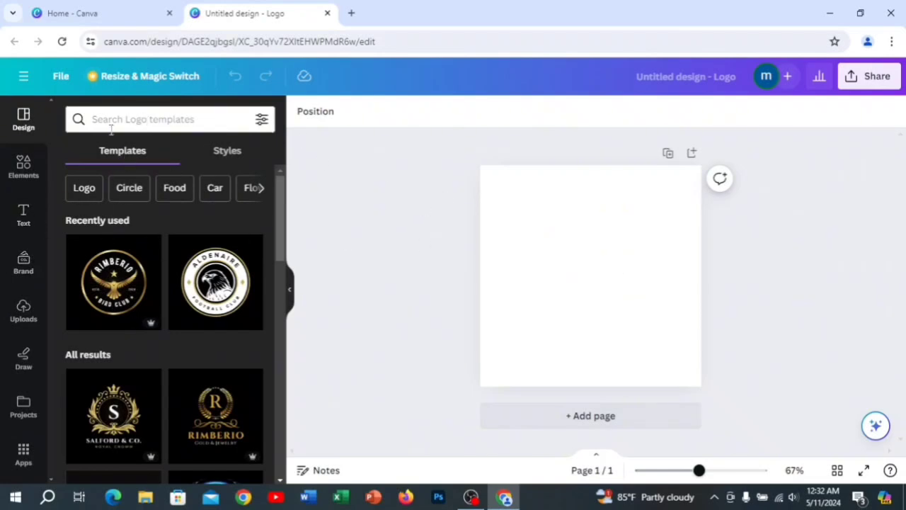
left_click(38, 174)
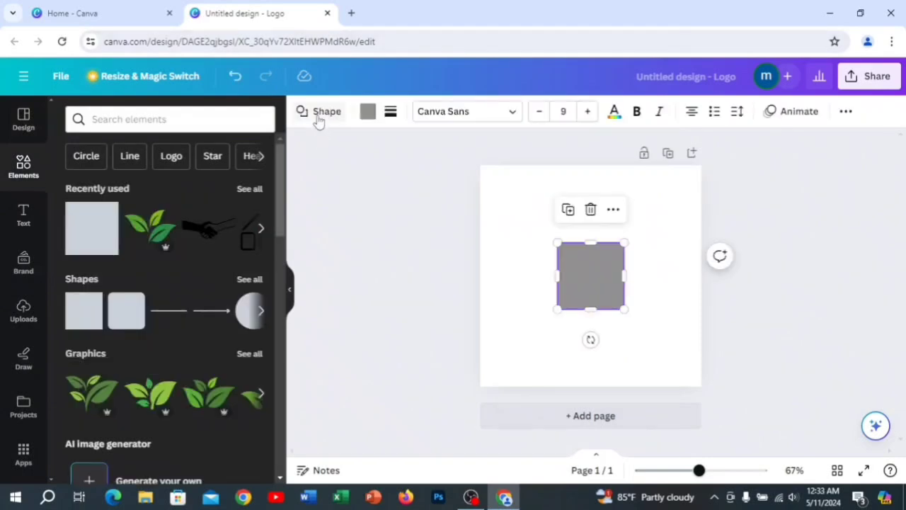
- Change the square into a fully rounded pill shape and rotate it upright near the centre of the page
left_click(311, 121)
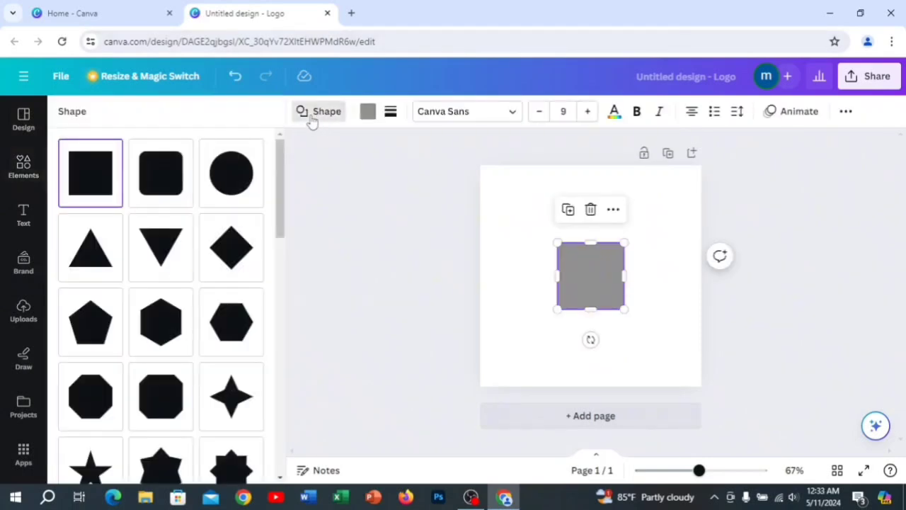
scroll(150, 338, "down", 5)
scroll(150, 338, "down", 1)
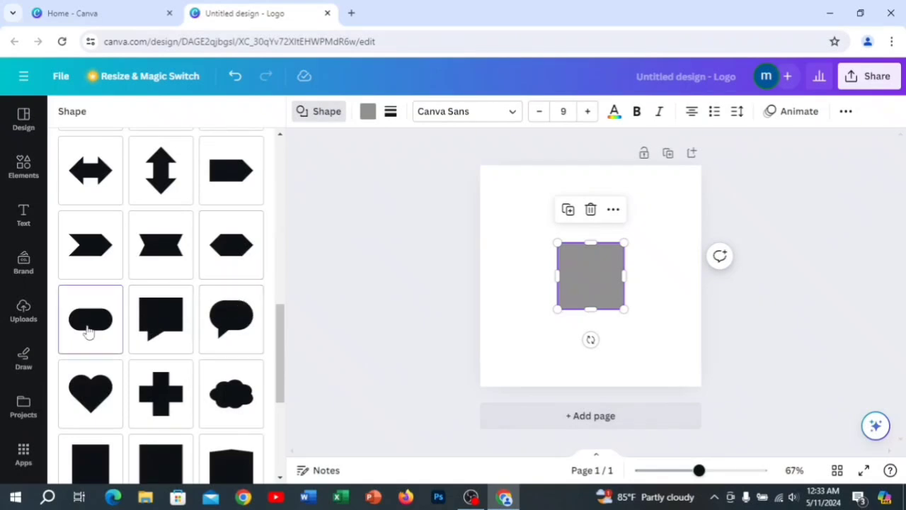
left_click(88, 330)
left_click(642, 287)
left_click_drag(587, 264, 601, 275)
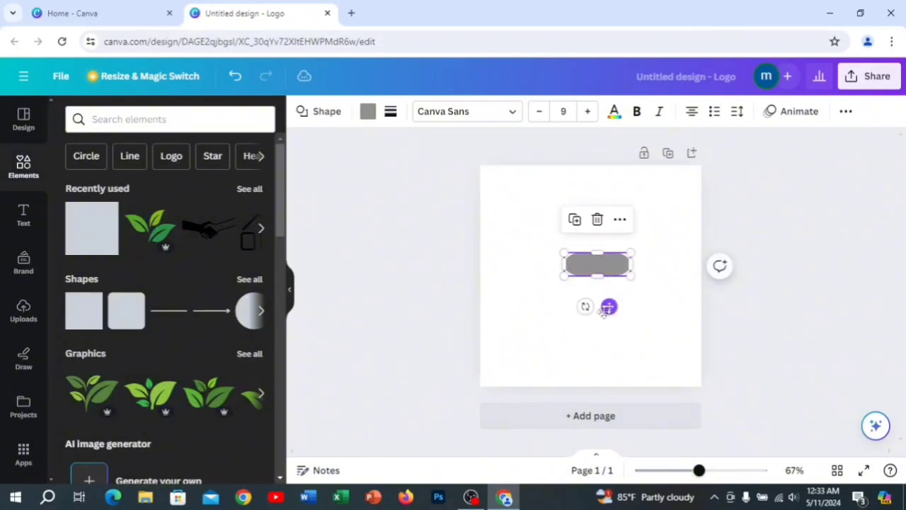
left_click_drag(584, 305, 546, 253)
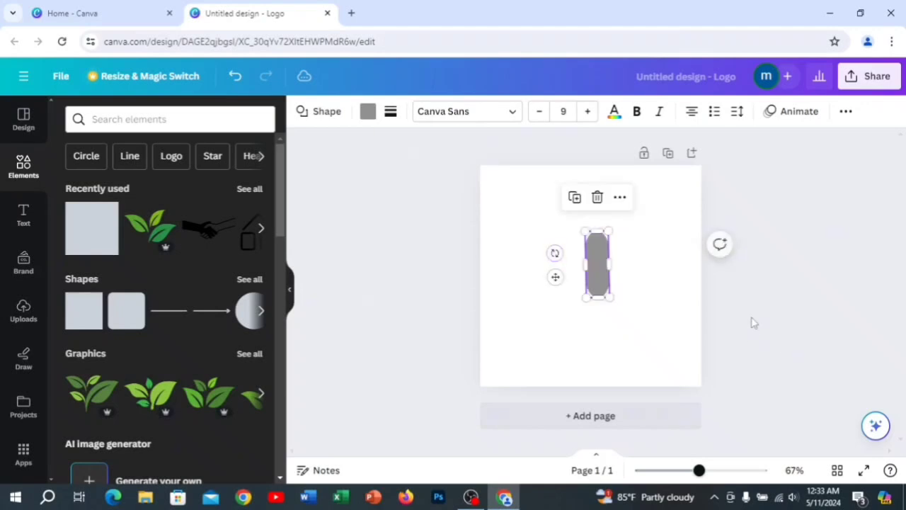
left_click(655, 326)
- Enlarge the upright pill into a tall, narrow bar and place it right of the page centre
left_click(595, 279)
left_click_drag(607, 300, 625, 334)
mouse_move(623, 278)
left_mouse_down()
mouse_move(615, 280)
mouse_move(620, 316)
mouse_move(626, 289)
mouse_move(611, 278)
left_mouse_up()
left_click(649, 293)
left_click(604, 294)
left_click_drag(626, 317, 632, 337)
left_click(657, 293)
mouse_move(620, 290)
left_mouse_down()
mouse_move(623, 307)
mouse_move(629, 299)
left_mouse_up()
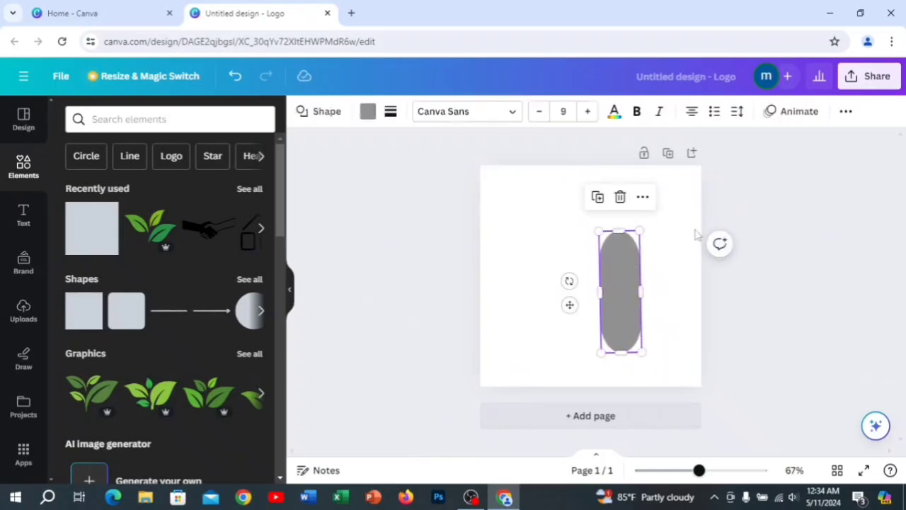
- Copy the upright pill, paste a second one, and place it just left of the original
left_click(642, 197)
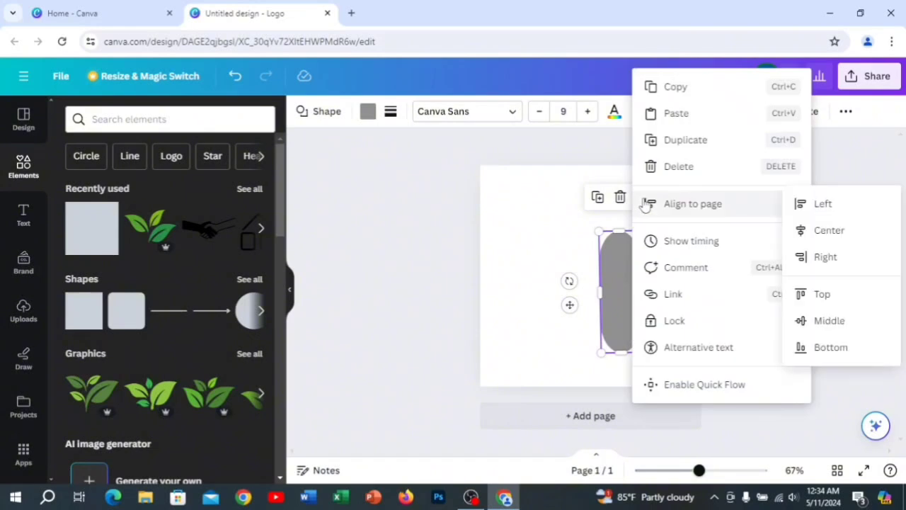
left_click(692, 94)
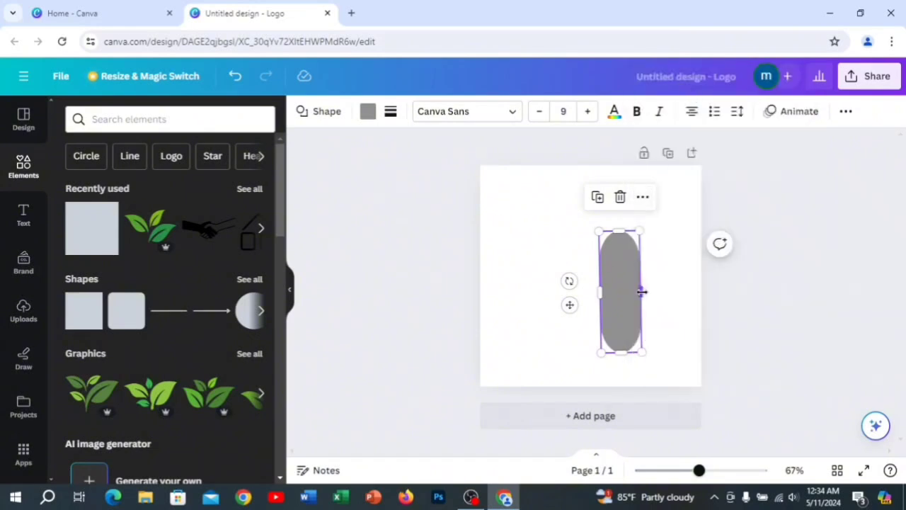
mouse_move(616, 307)
left_mouse_down()
mouse_move(627, 300)
mouse_move(612, 307)
mouse_move(616, 290)
mouse_move(622, 298)
left_mouse_up()
left_click(560, 307)
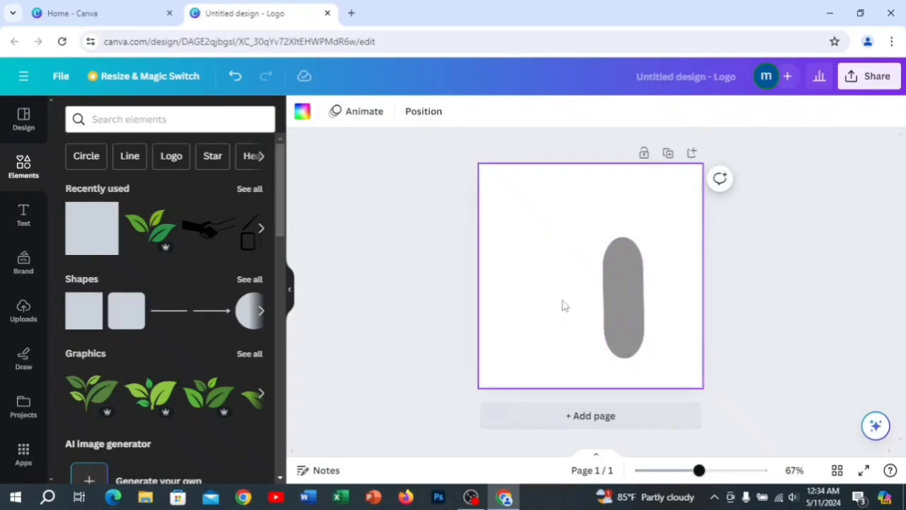
right_click(568, 307)
left_click(599, 346)
left_click_drag(609, 305, 571, 303)
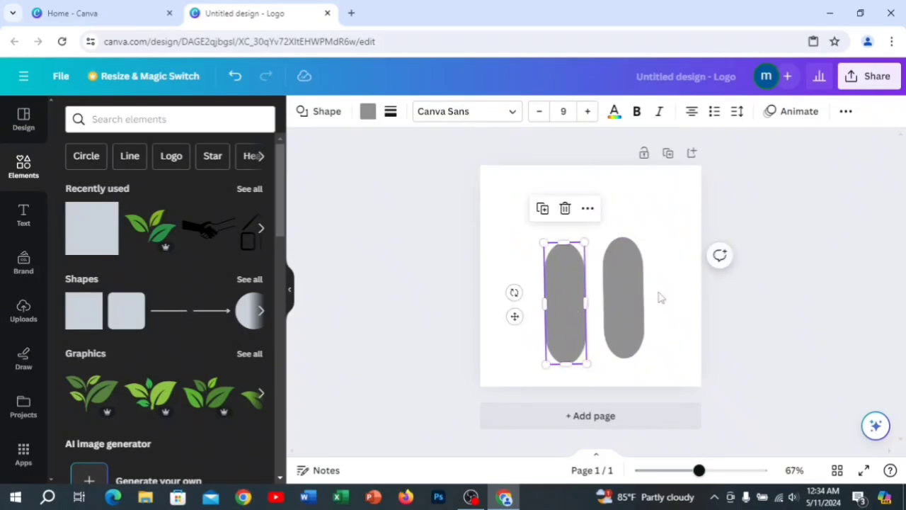
- Enlarge the original pill, shrink its copy, and line up the bottoms of both bars
left_click(632, 302)
left_click_drag(643, 357, 633, 340)
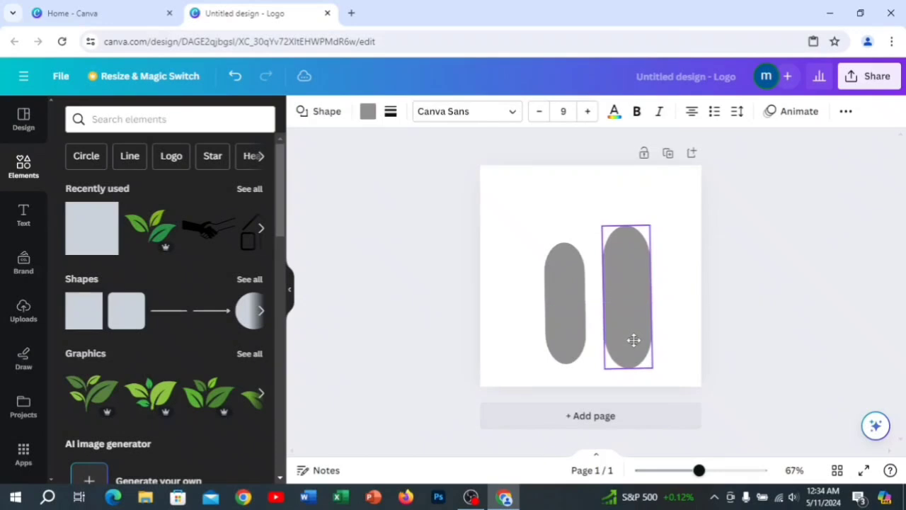
left_click(572, 293)
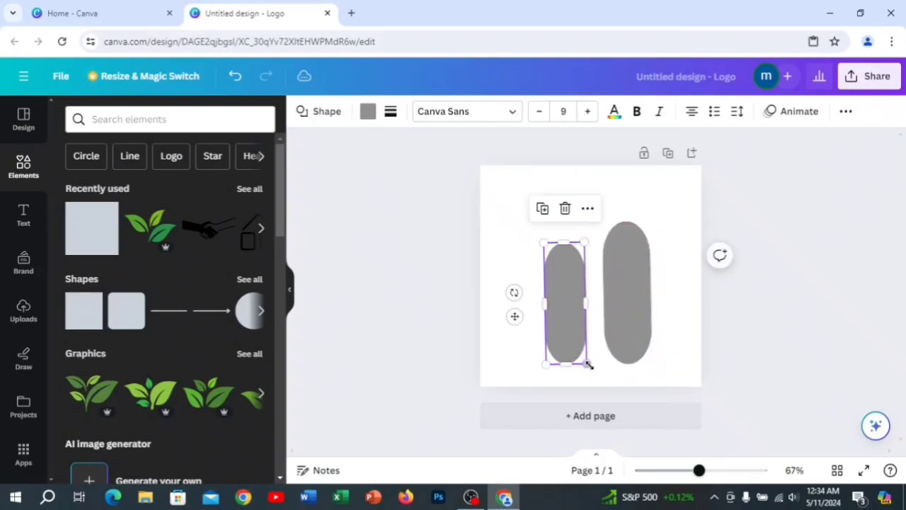
left_click_drag(586, 363, 581, 352)
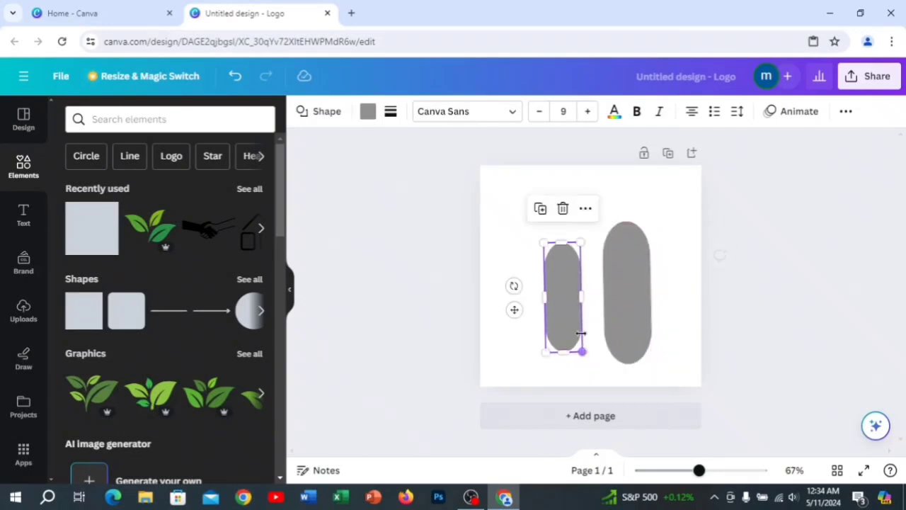
left_click_drag(570, 314, 575, 324)
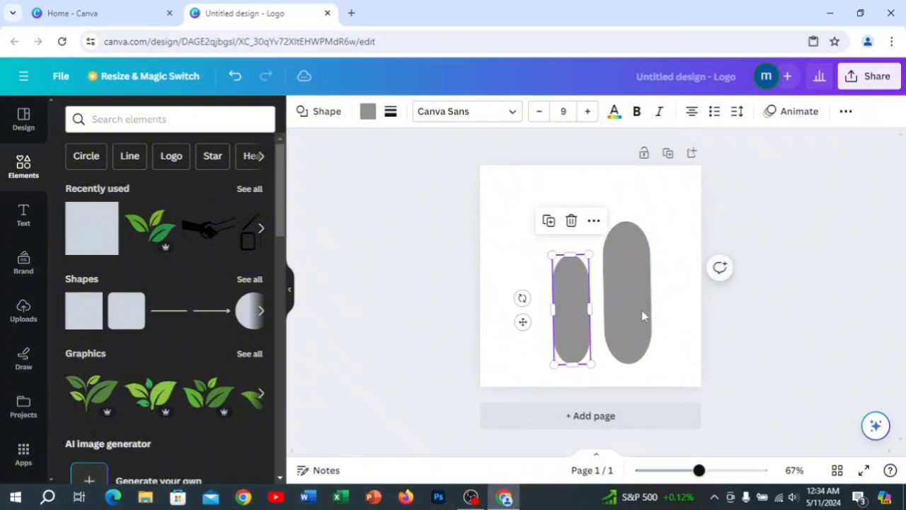
- Narrow the tall pill slightly and keep the shorter pill beside it with their bottoms level
left_click(641, 310)
left_click_drag(649, 298, 644, 296)
left_click(648, 304)
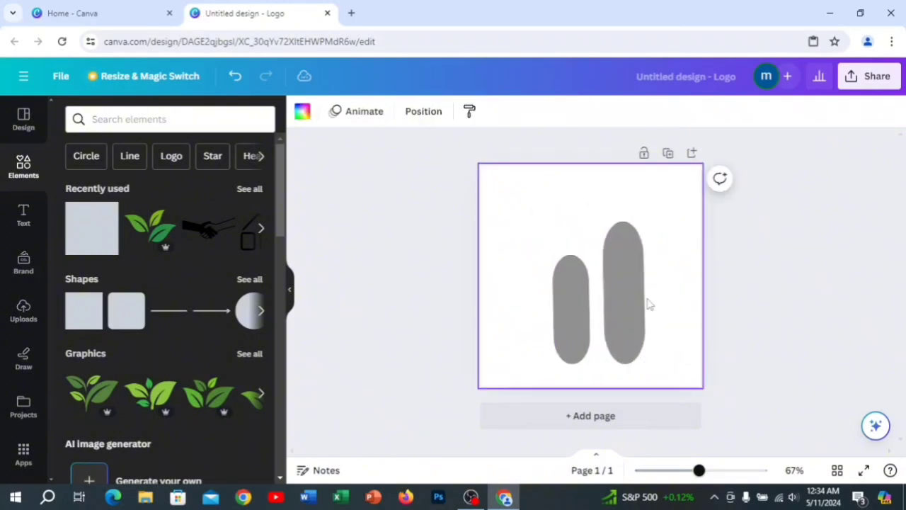
left_click(639, 307)
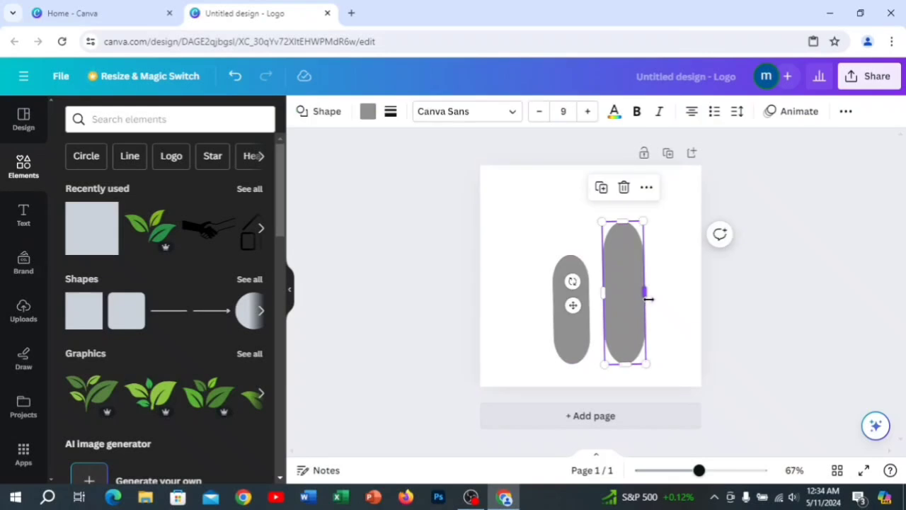
left_click_drag(646, 292, 643, 292)
left_click(670, 307)
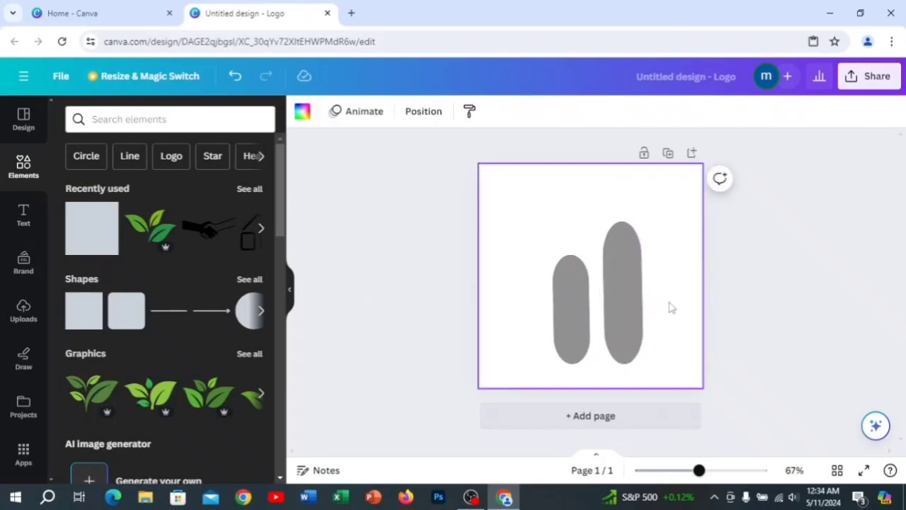
left_click(568, 322)
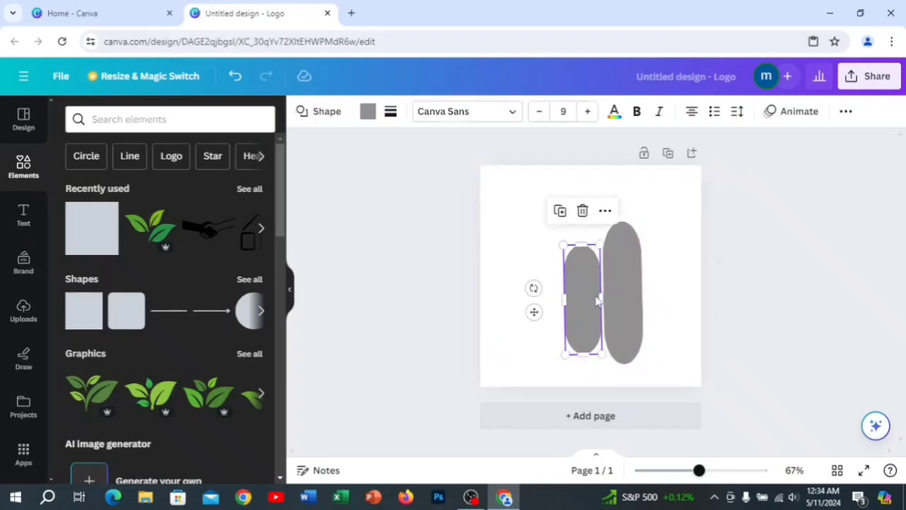
mouse_move(589, 322)
left_mouse_down()
mouse_move(574, 337)
mouse_move(579, 328)
left_mouse_up()
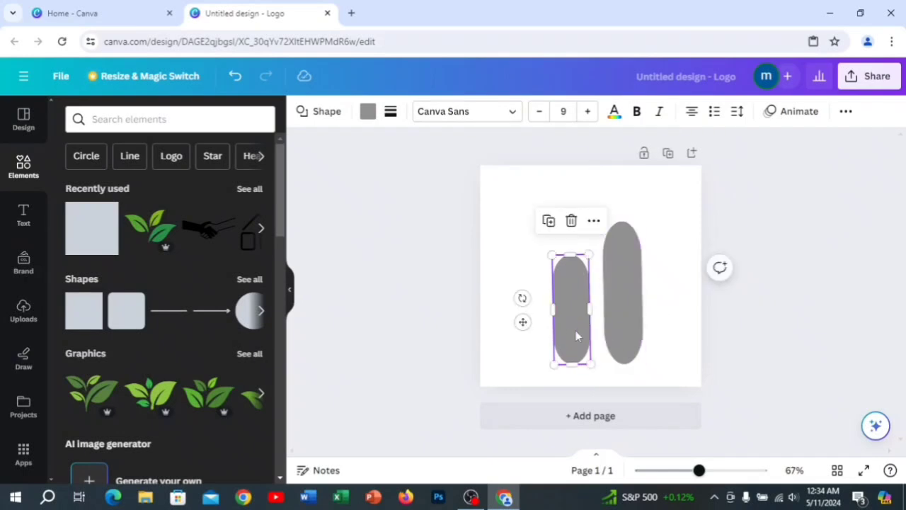
- Paste a third pill, shrink it below the other two, and place it at the start of the rising row
left_click(593, 221)
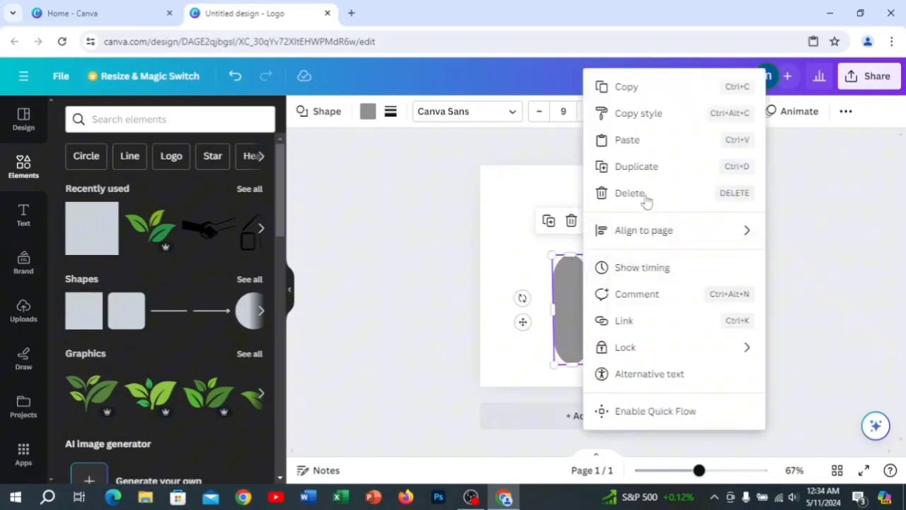
left_click(627, 140)
left_click_drag(621, 304, 519, 320)
left_click_drag(538, 370, 530, 343)
left_click_drag(519, 312, 529, 338)
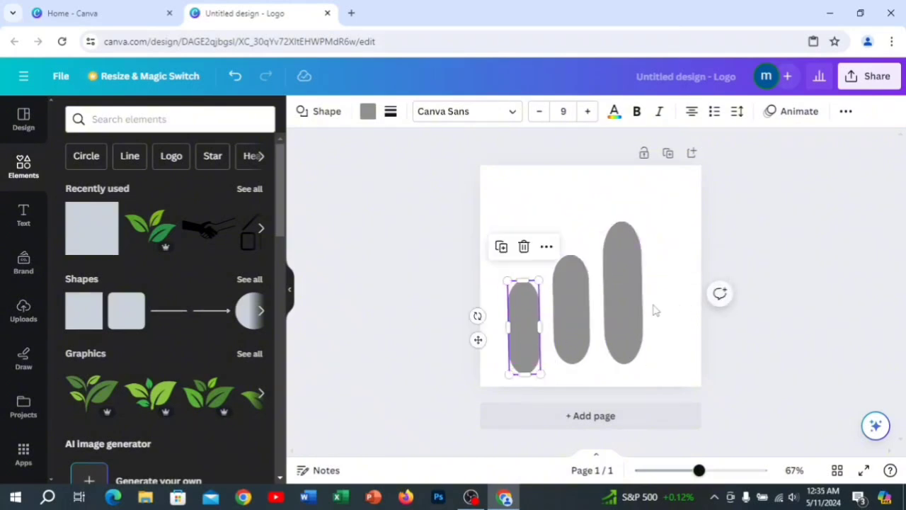
left_click(673, 308)
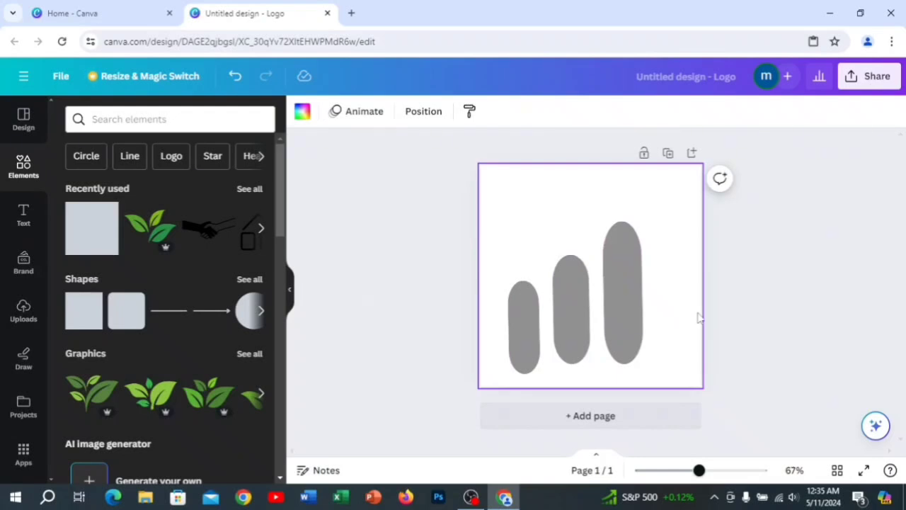
- Fill the shortest pill with Dark Turquoise #0097b2 and the middle pill with the brighter turquoise beside that swatch
left_click(524, 357)
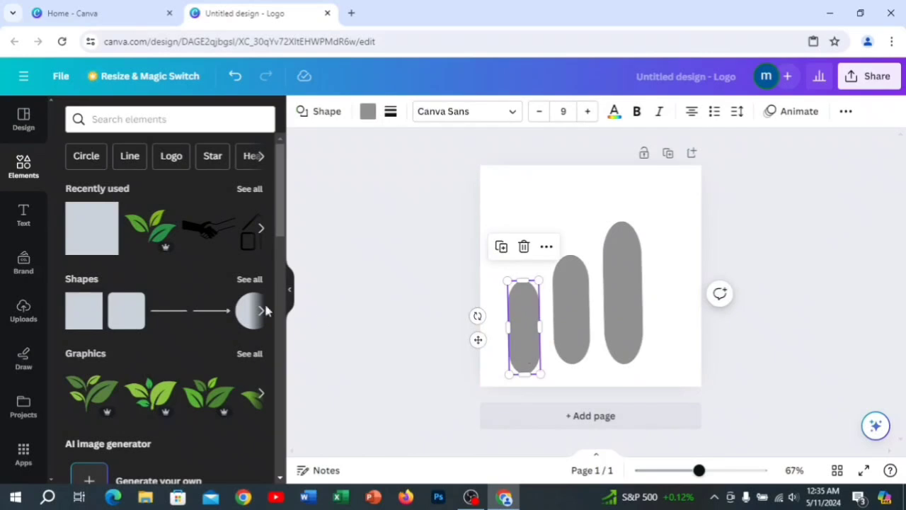
left_click(371, 114)
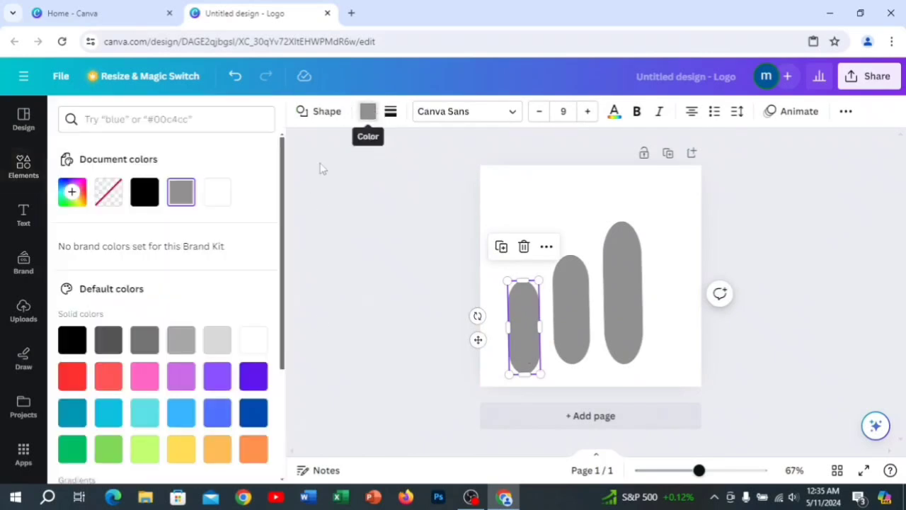
left_click(72, 413)
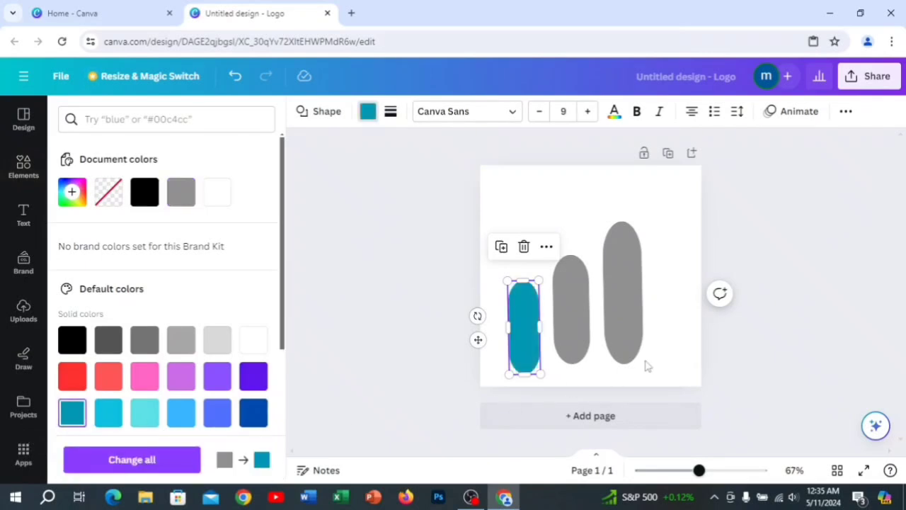
left_click(645, 366)
left_click(566, 354)
left_click(100, 421)
left_click(648, 348)
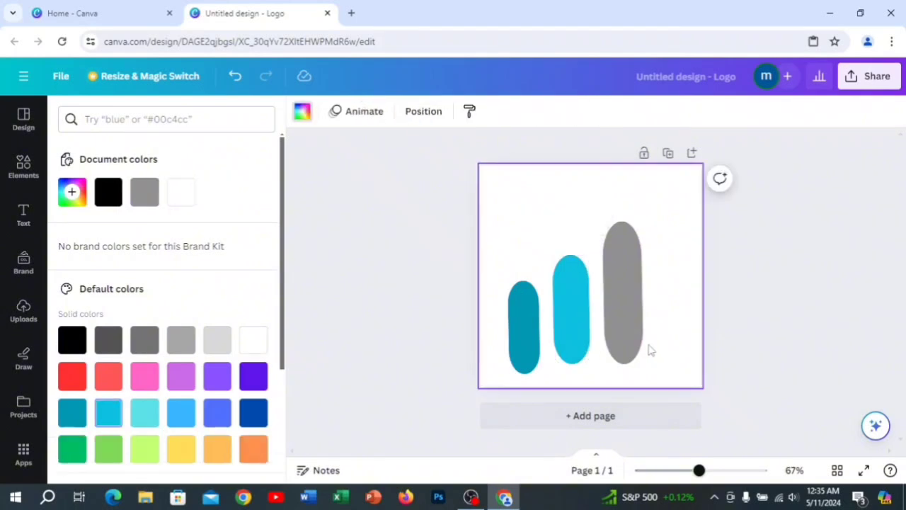
- Try green and light green fills on the tallest pill, and settle on Dark Turquoise #0097b2
left_click(629, 337)
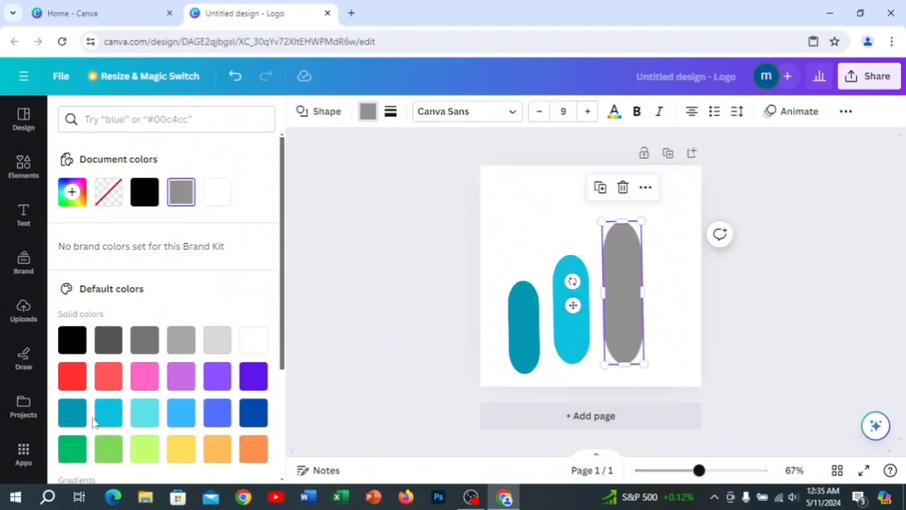
left_click(71, 449)
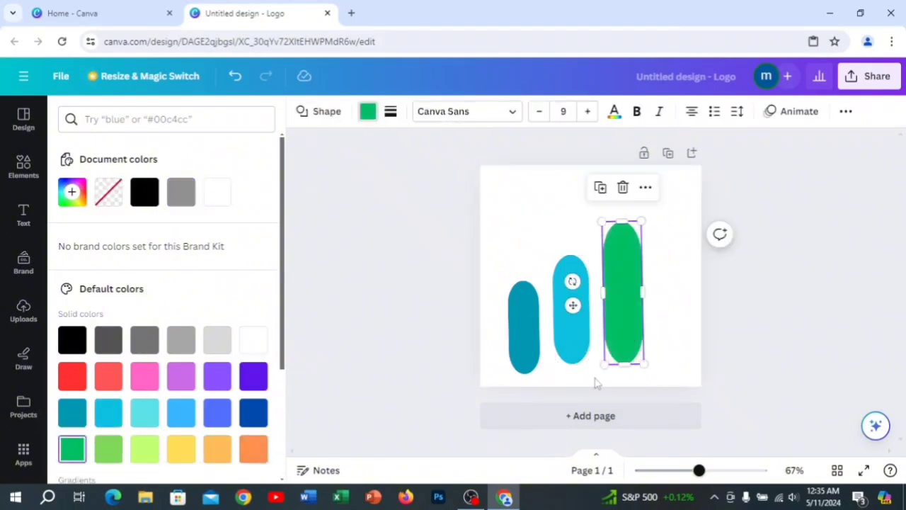
left_click(105, 446)
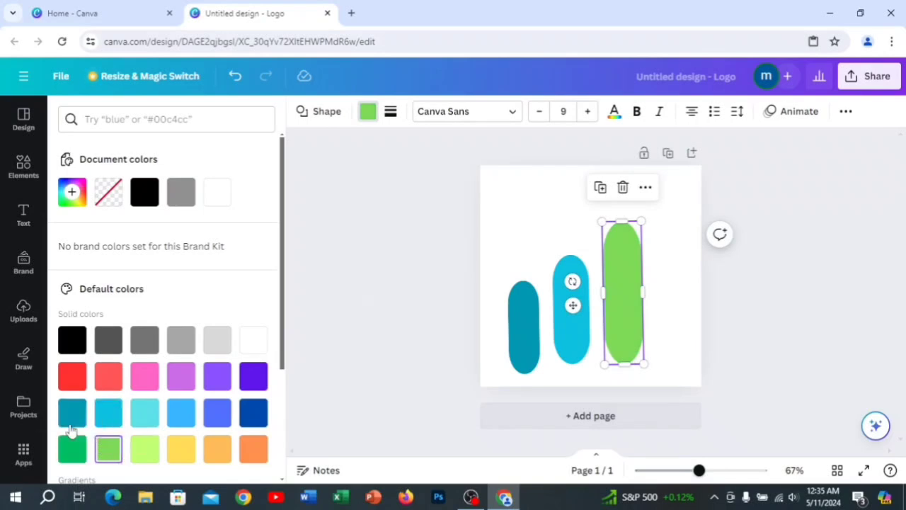
left_click(71, 429)
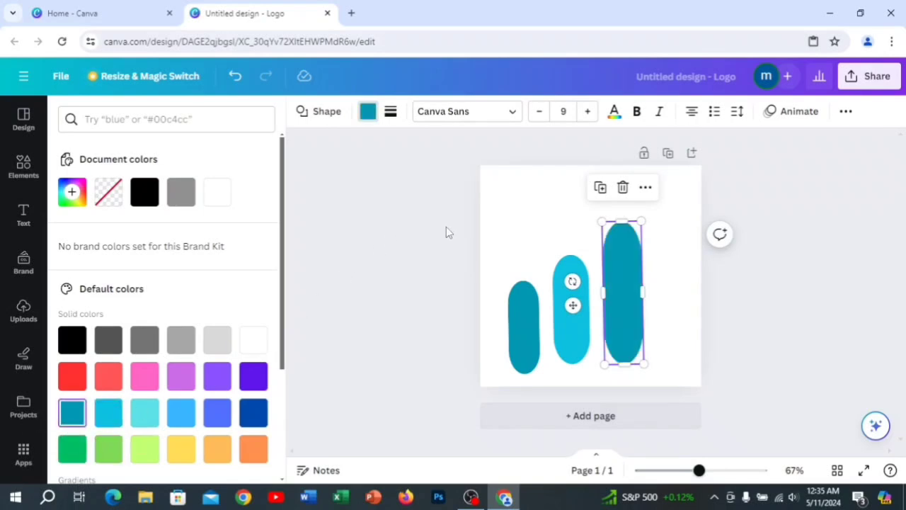
left_click(522, 238)
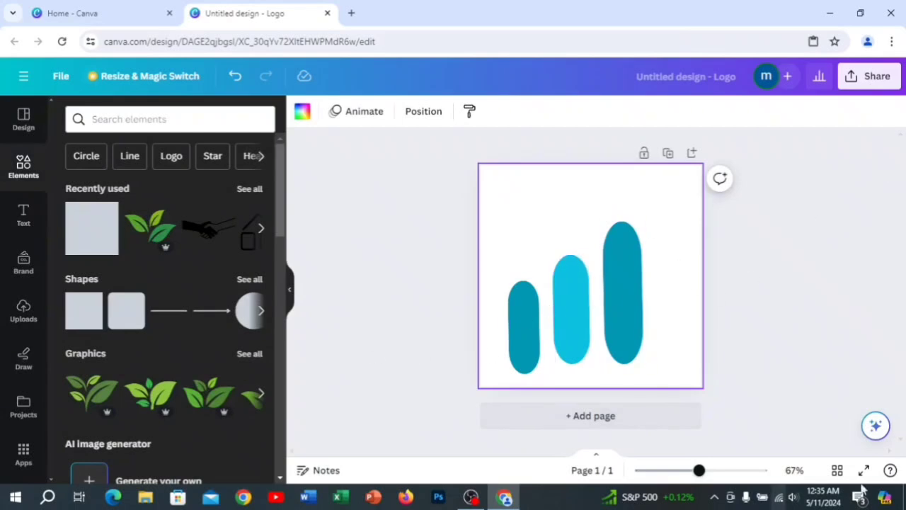
- View the reference logo image Untitled design.png in the photo viewer and return to the Canva design
left_click(829, 12)
double_click(420, 157)
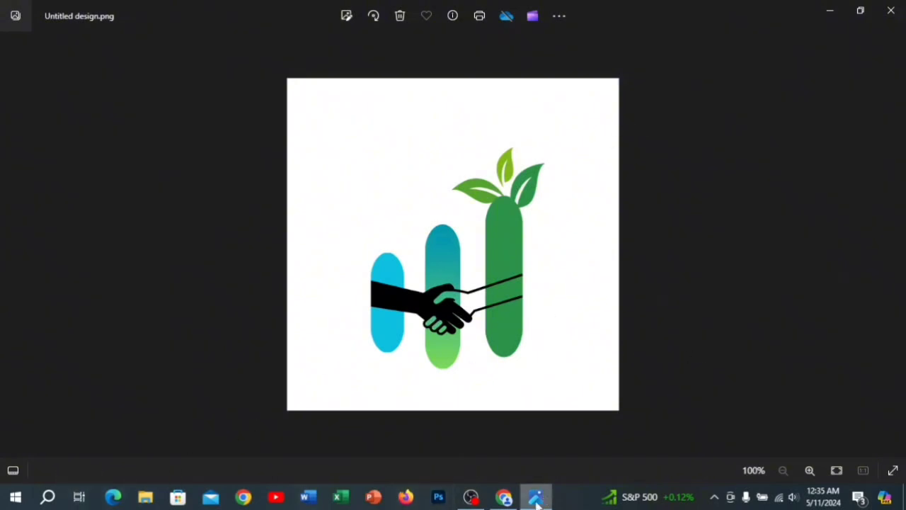
left_click(504, 497)
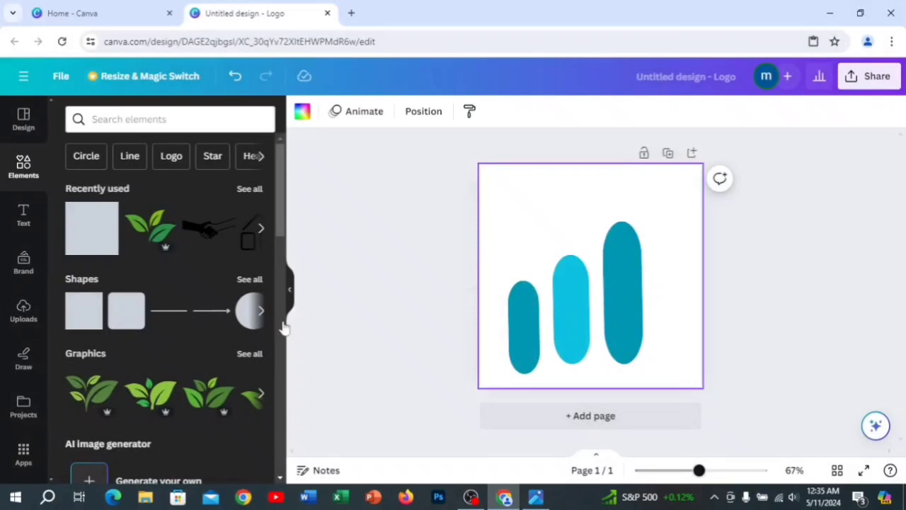
- Add the three-leaf green graphic from the recently used elements, shrink and tilt it, and place it on top of the tallest pill
left_click(150, 223)
left_click_drag(615, 281, 644, 221)
left_click_drag(624, 280, 633, 283)
left_click_drag(635, 225, 631, 212)
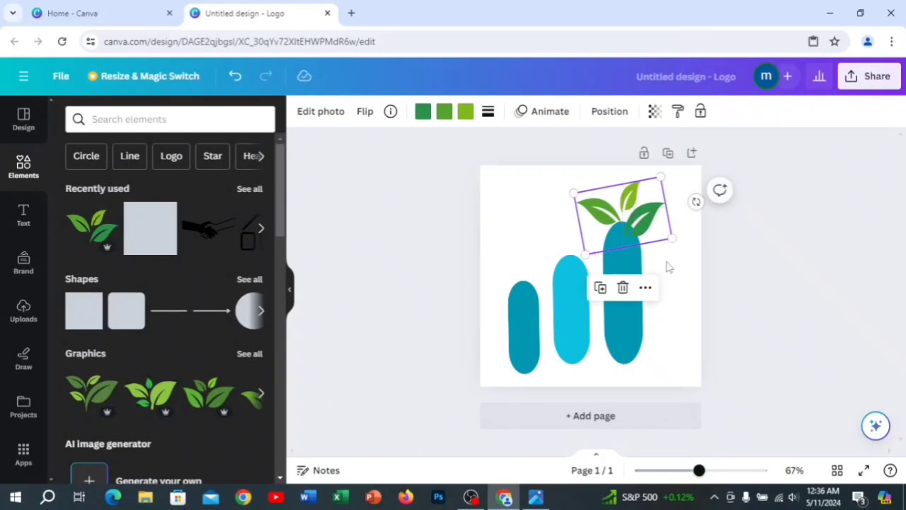
- Try fills #7fb819 and #2b9248 on the tallest pill, and settle on the medium green from the document colours
left_click(641, 343)
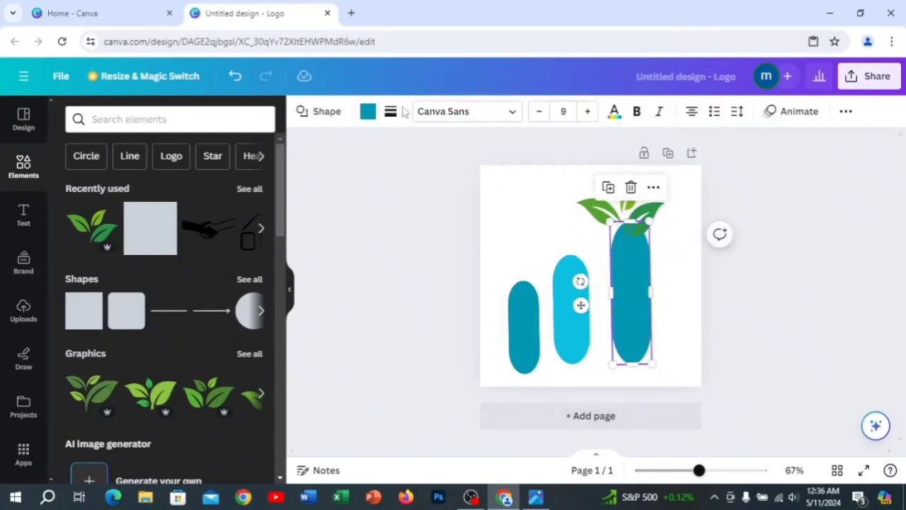
left_click(367, 113)
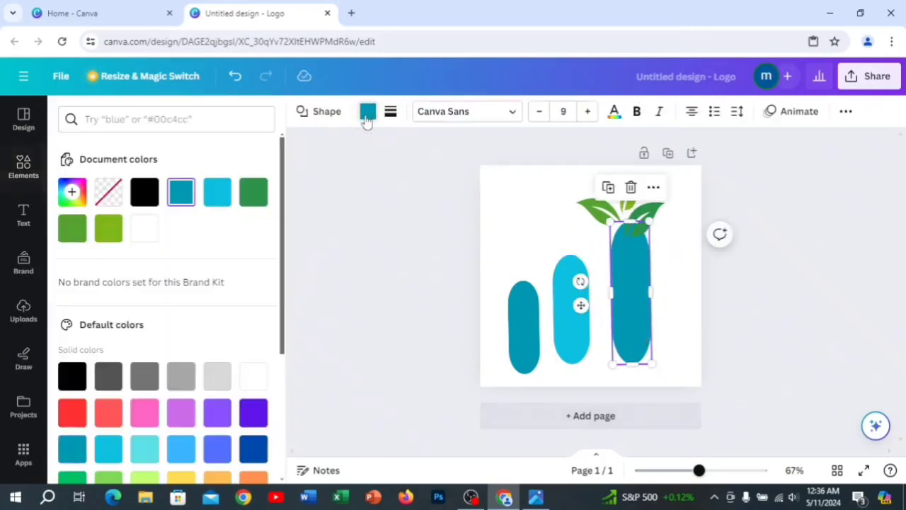
left_click(100, 236)
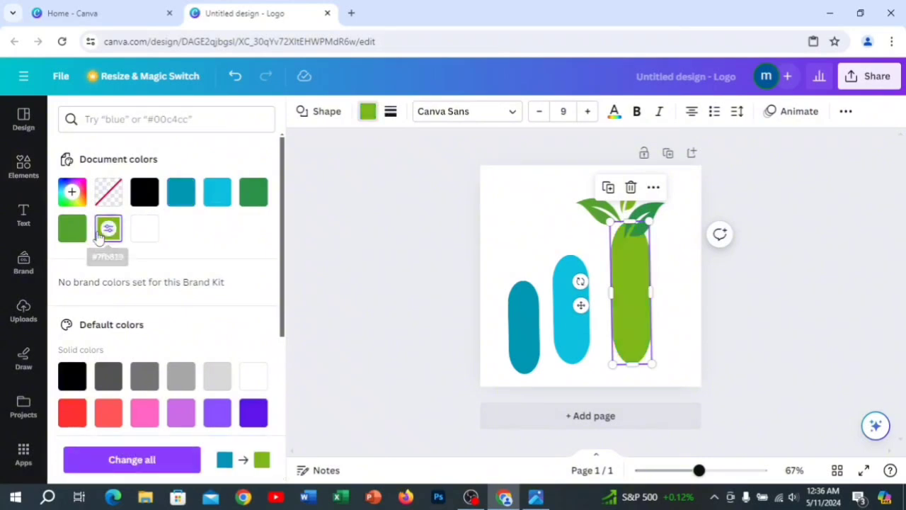
left_click(249, 198)
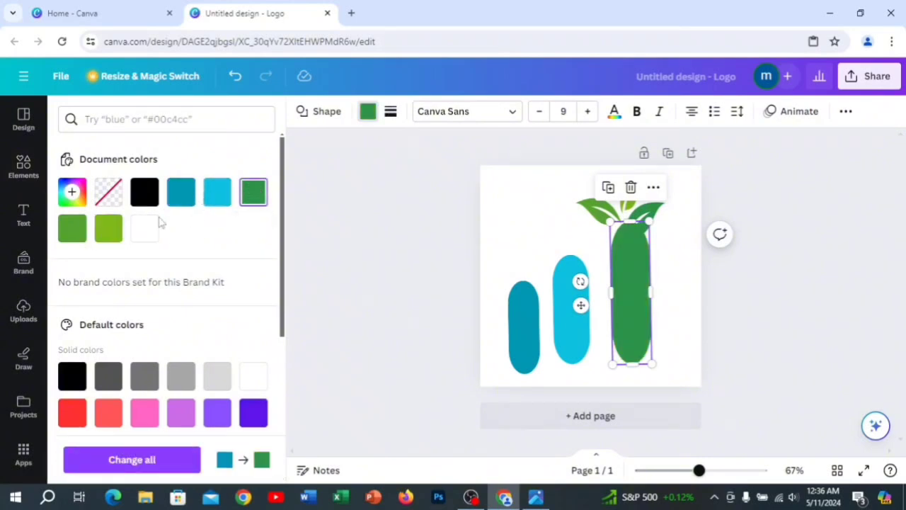
left_click(106, 237)
left_click(66, 233)
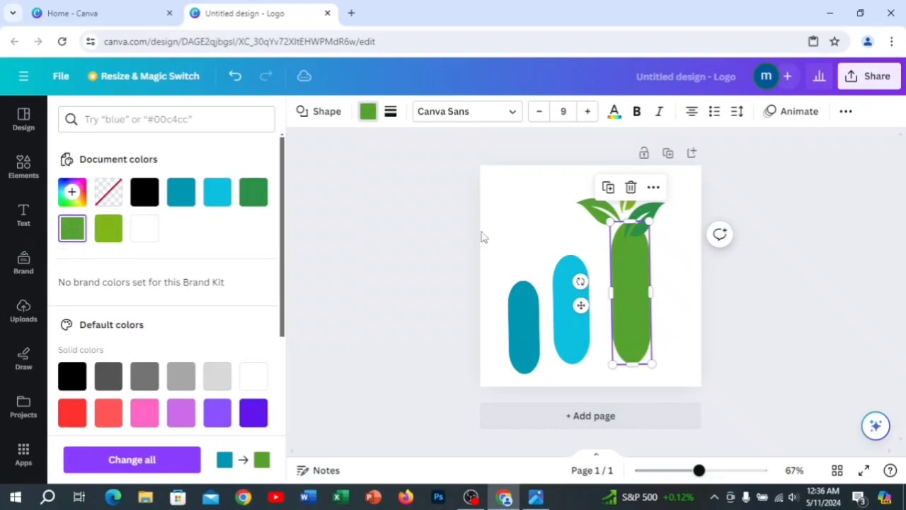
- Shrink the leaf graphic slightly and align it over the rounded tip of the green pill
left_click(512, 234)
left_click(637, 225)
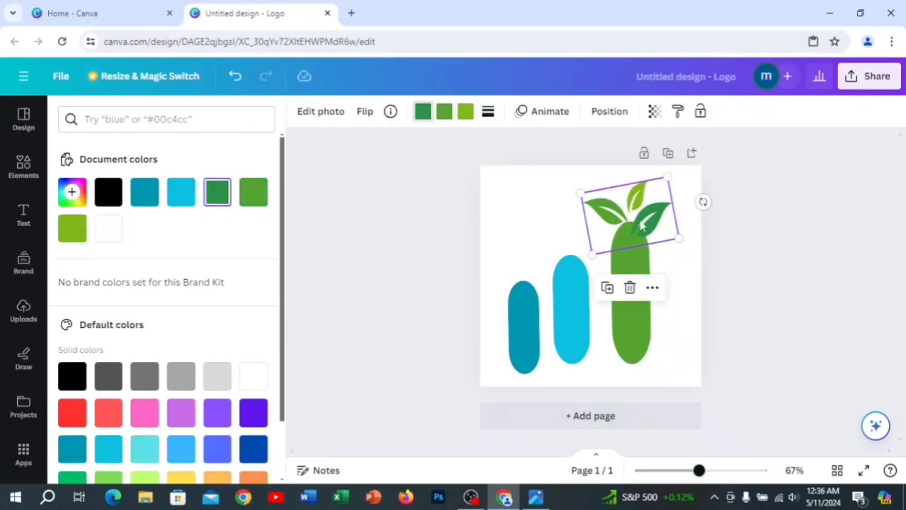
left_click_drag(678, 238, 636, 230)
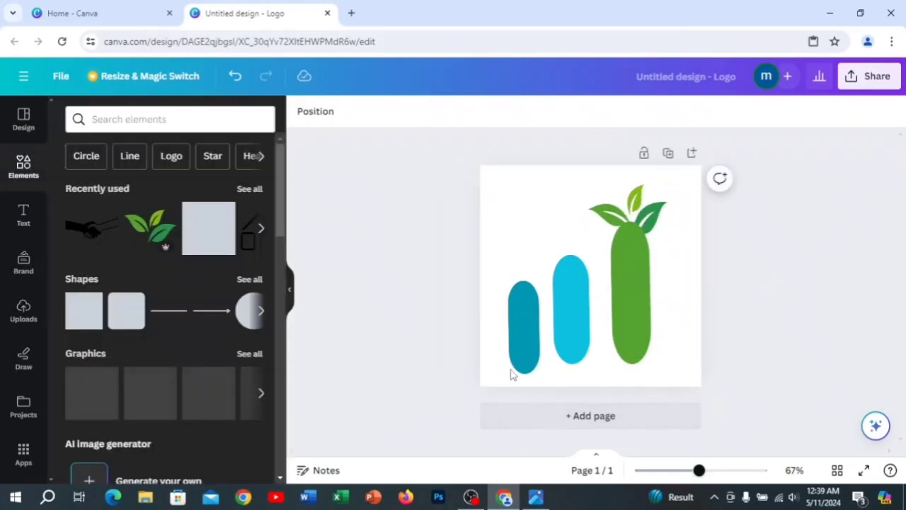
- Group the three pills with the leaves, scale the group down a little, and centre it on the page
left_click_drag(502, 368, 691, 216)
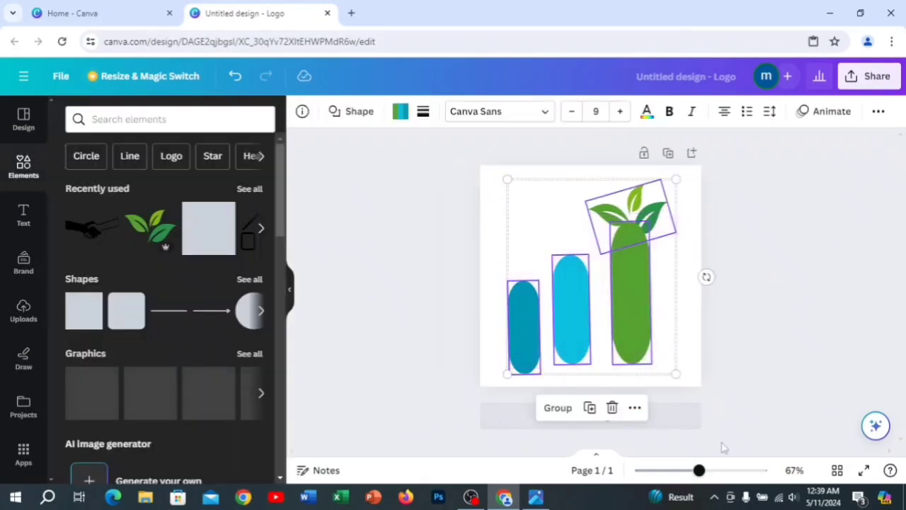
left_click(558, 408)
left_click_drag(677, 373, 659, 348)
left_click_drag(606, 301, 610, 304)
left_click(703, 309)
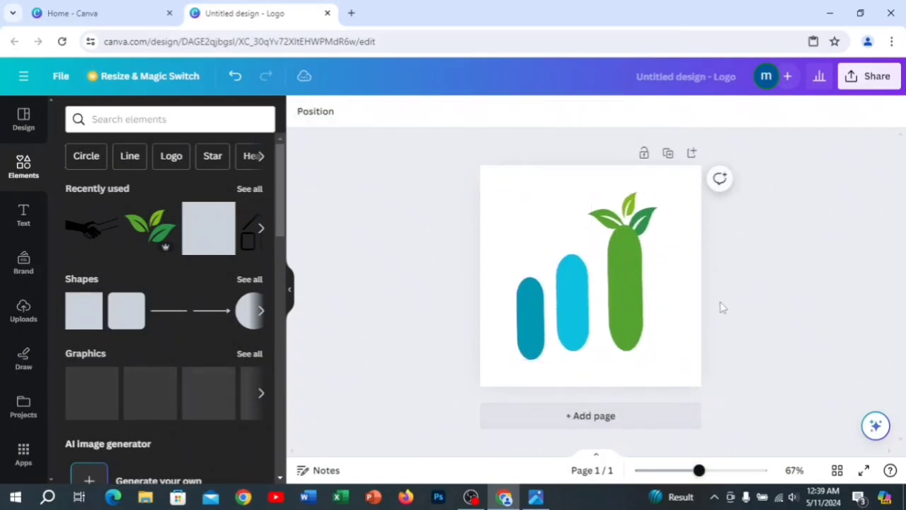
- Add the black handshake graphic from the recently used elements, enlarge and tilt it, and lay it across the lower part of all three pills
left_click(151, 126)
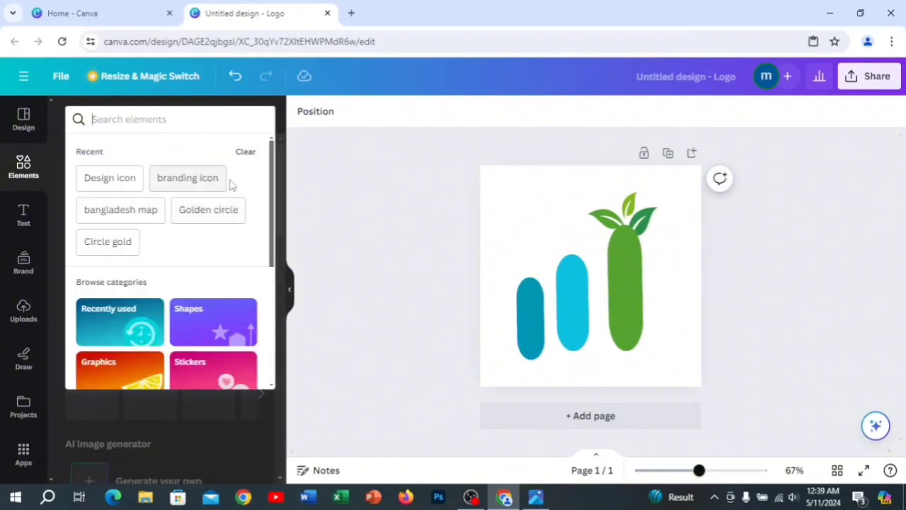
left_click(198, 125)
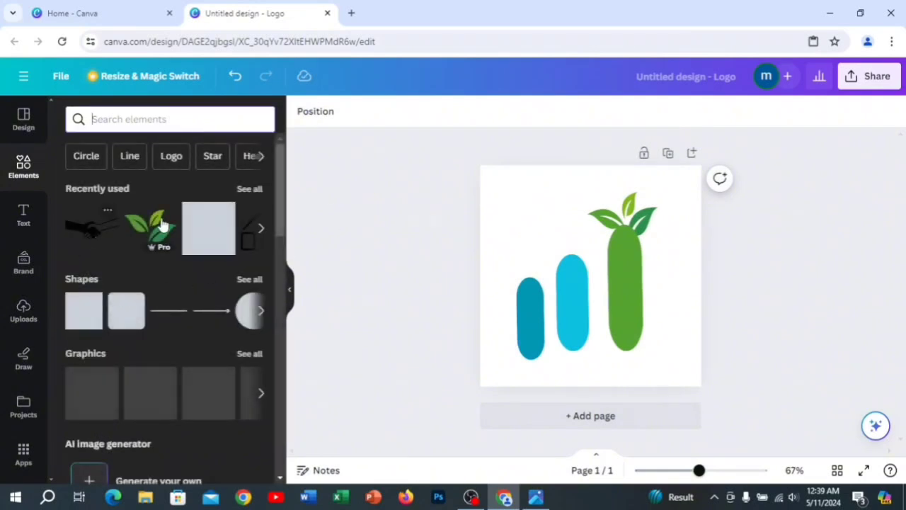
left_click(81, 229)
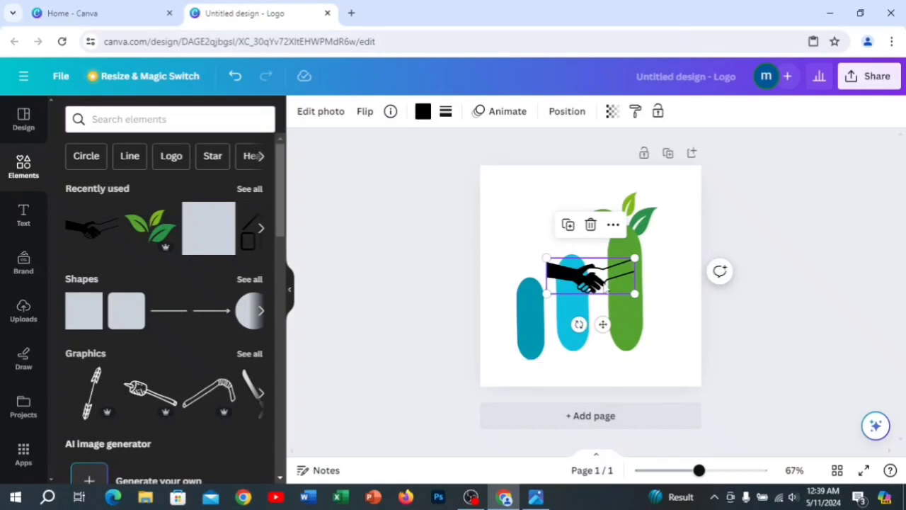
left_click_drag(607, 279, 650, 327)
left_click_drag(586, 357, 594, 359)
left_click_drag(616, 307, 643, 336)
left_click_drag(607, 318, 593, 303)
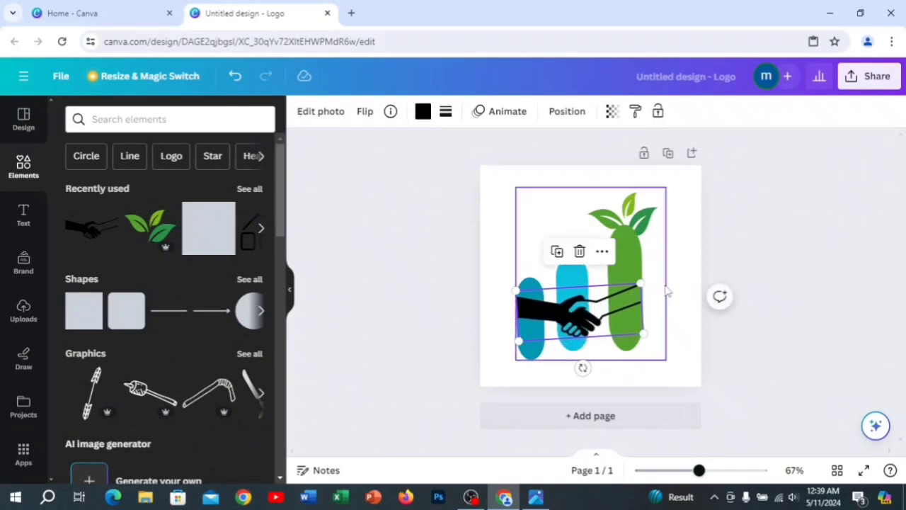
- Deselect the artwork and open the download options for the logo design
left_click(668, 290)
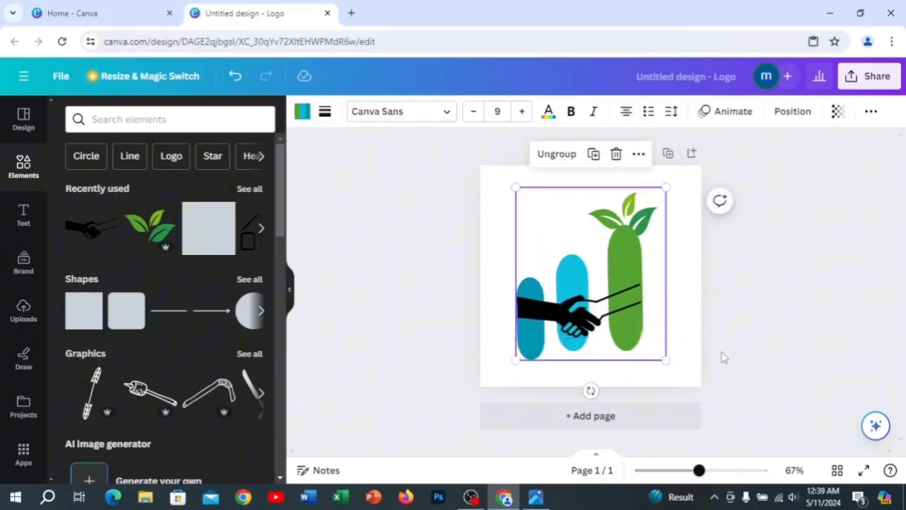
left_click(679, 368)
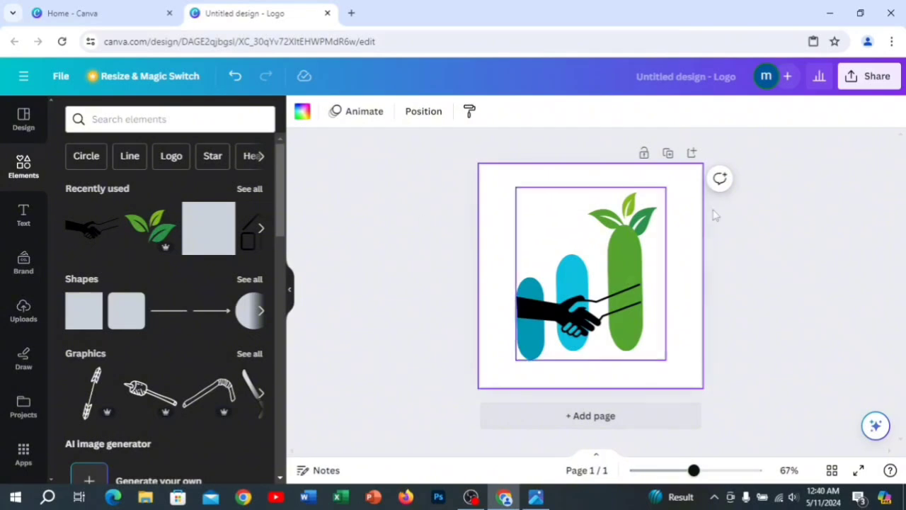
left_click(865, 84)
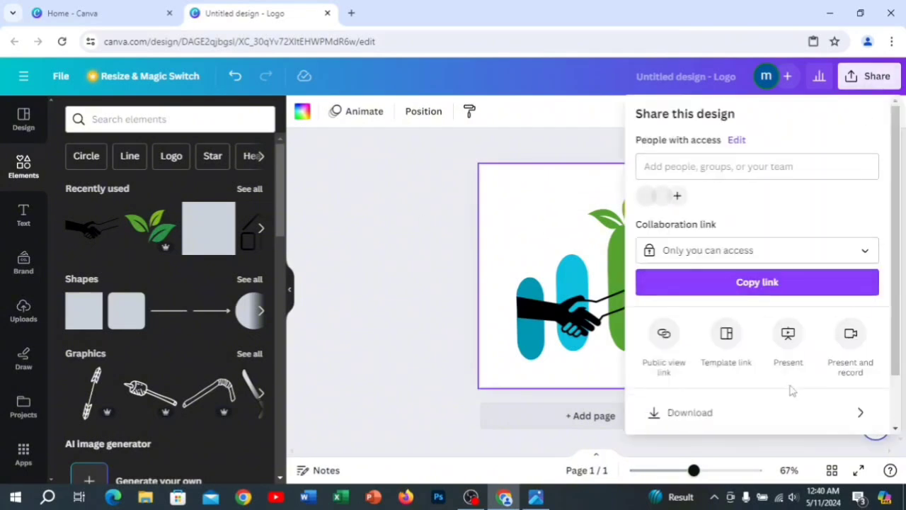
left_click(683, 413)
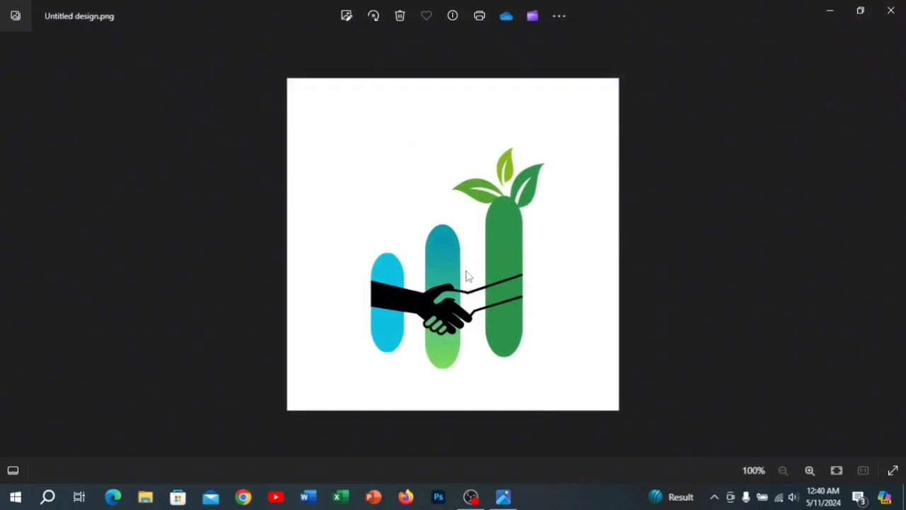
- Close the photo viewer, launch Google Chrome, and find the Smartmockups website with the recent search "smart mockup"
left_click(891, 10)
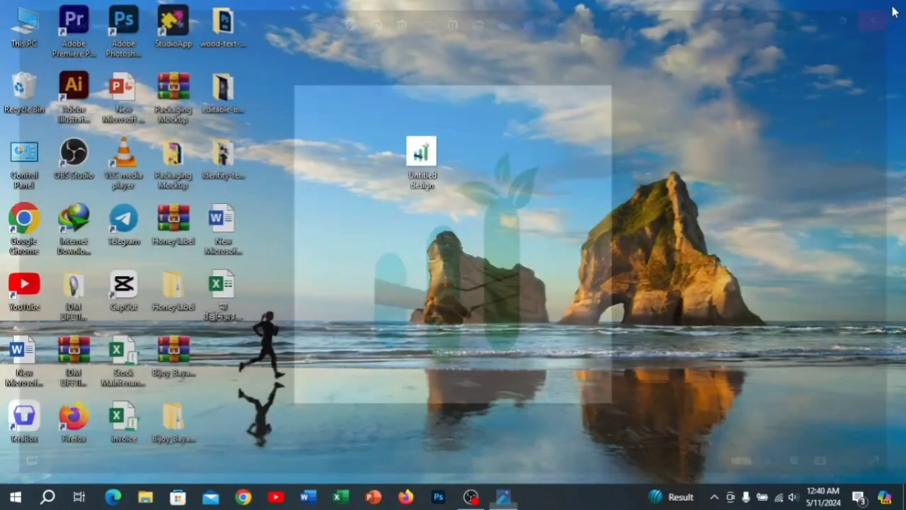
double_click(24, 224)
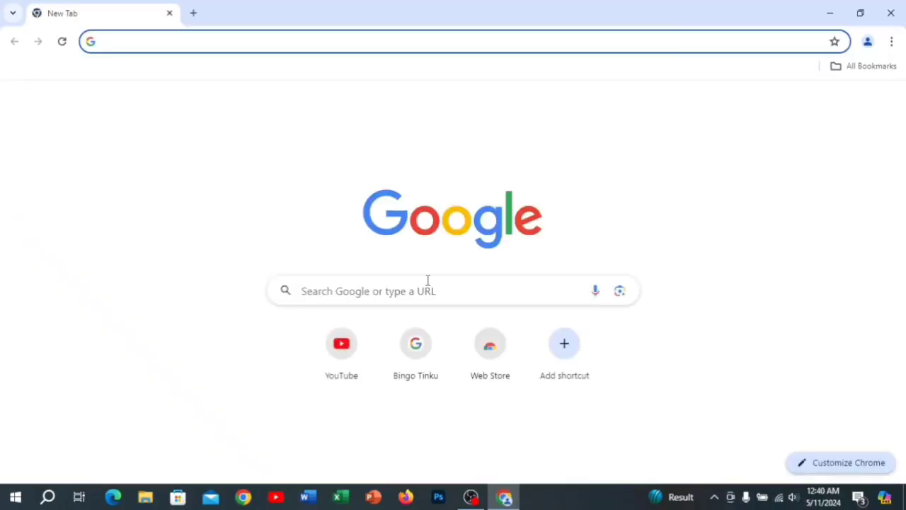
left_click(406, 295)
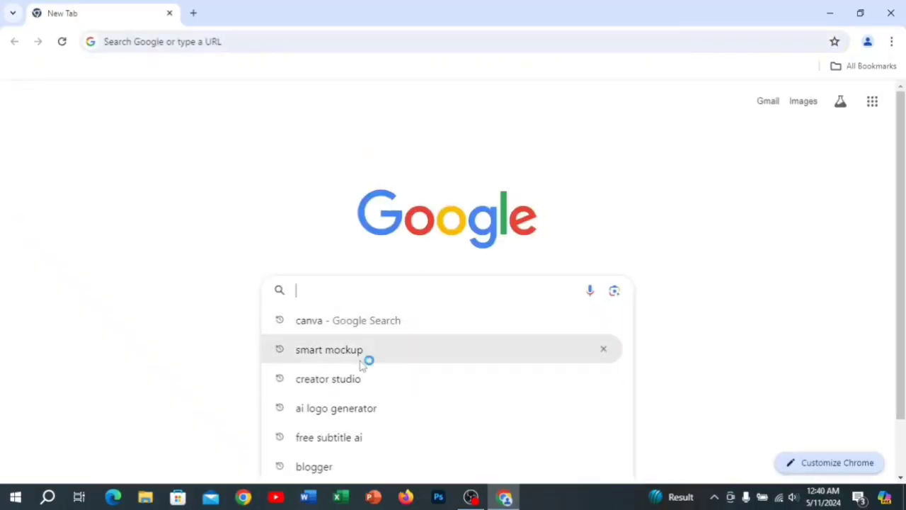
left_click(360, 363)
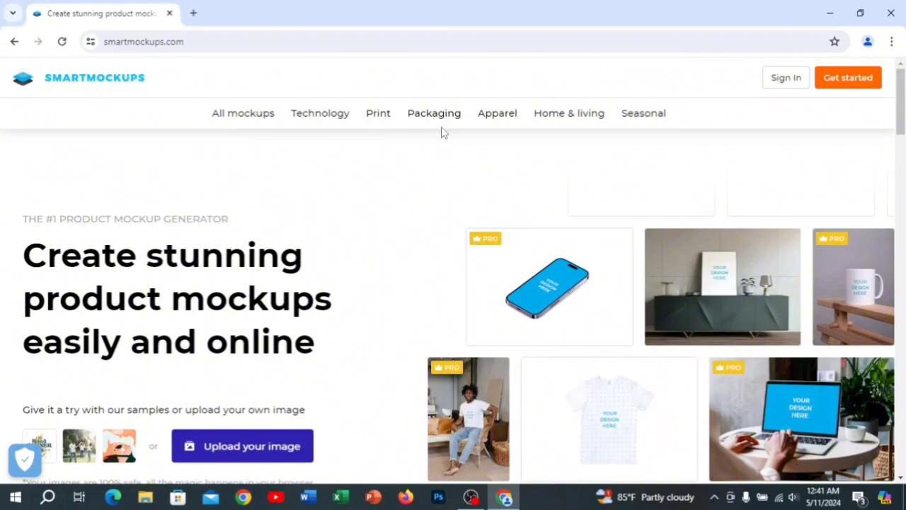
- Open the T-shirts category of the apparel mockups
mouse_move(496, 127)
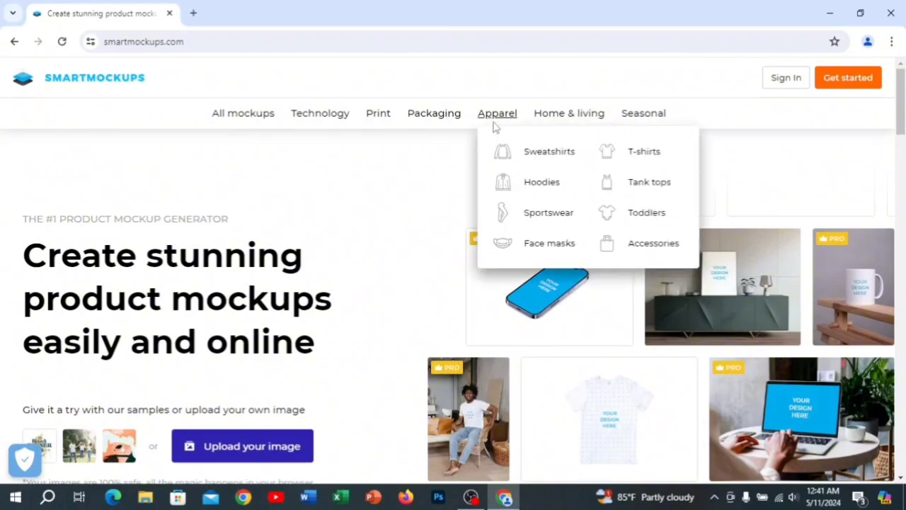
left_click(646, 156)
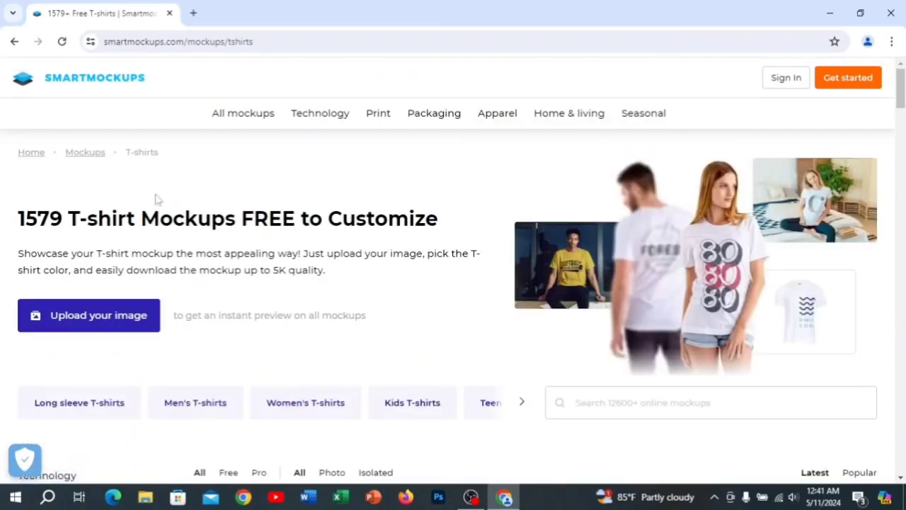
scroll(261, 167, "down", 2)
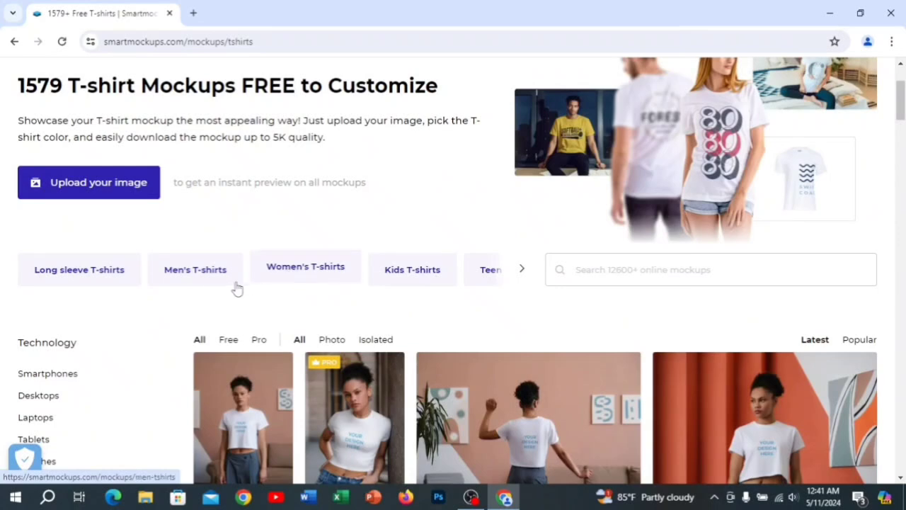
- From the Men's T-shirts subcategory, open the mockup "Asian man wearing a long-sleeved T-shirt in the living room"
left_click(526, 271)
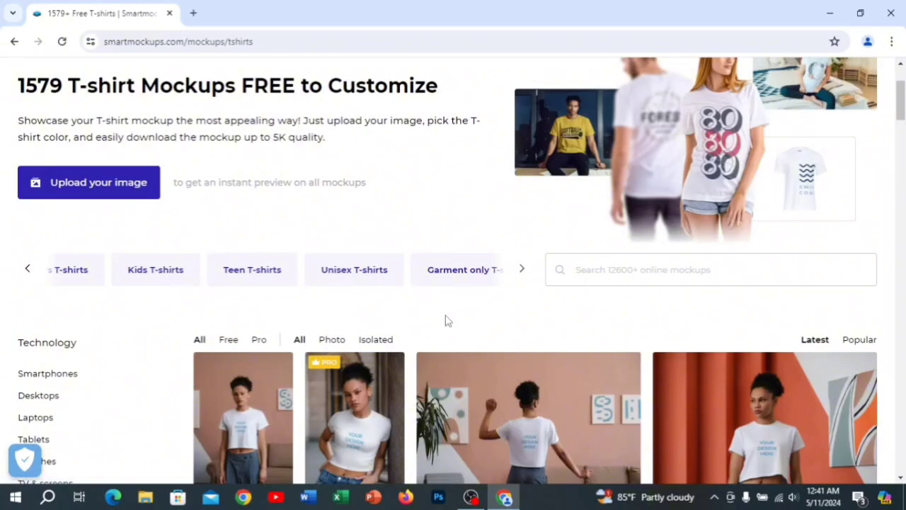
left_click(524, 273)
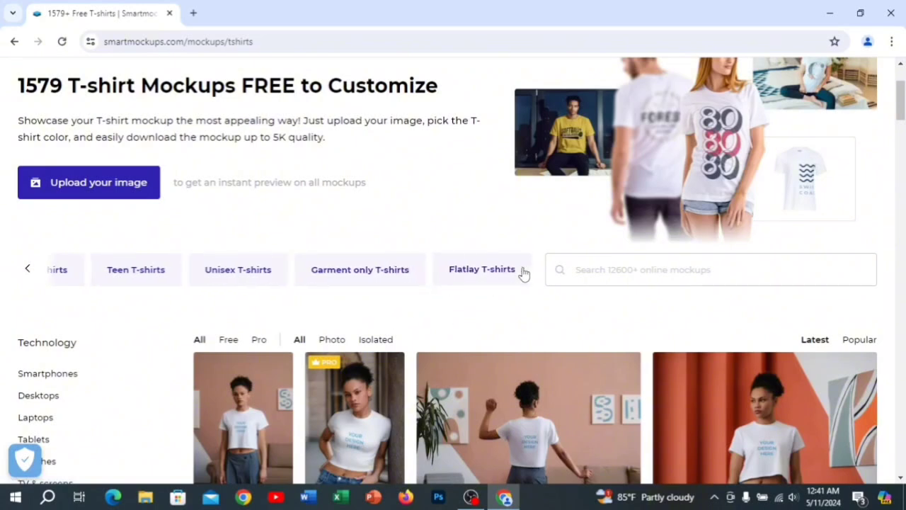
left_click(29, 270)
left_click(29, 270)
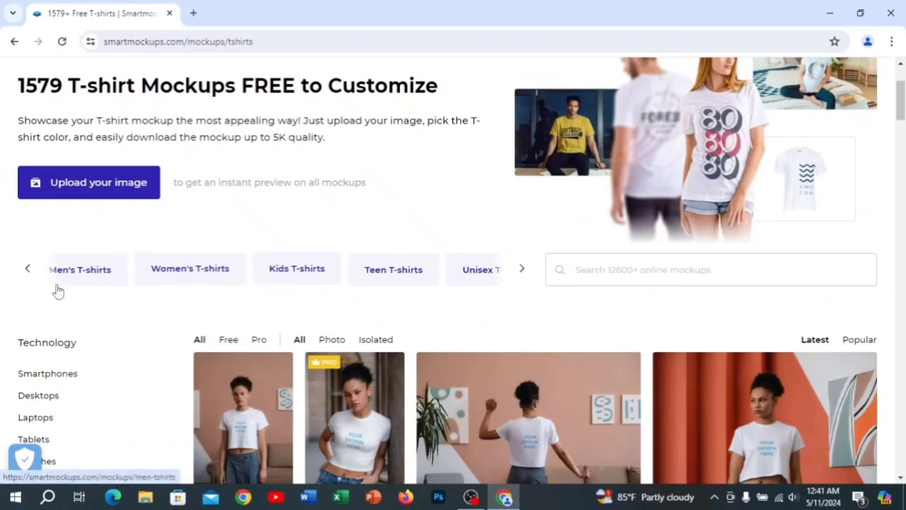
left_click(80, 275)
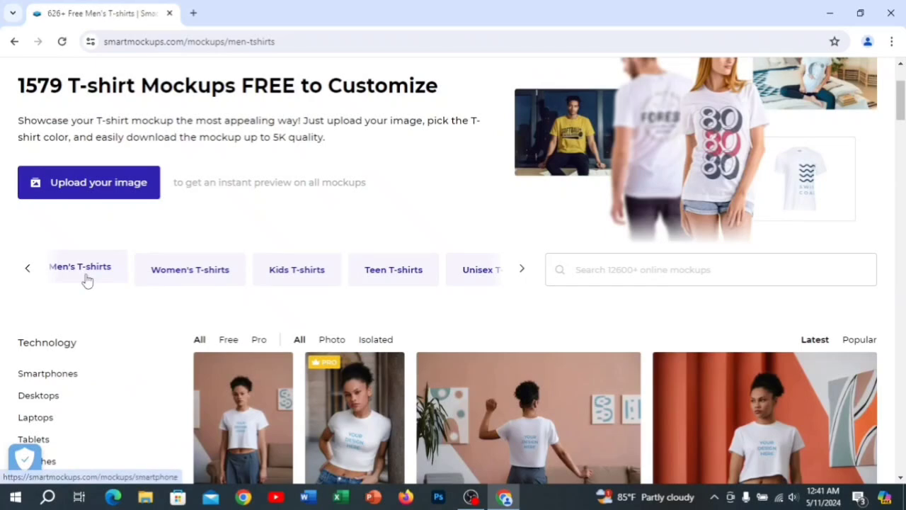
scroll(555, 278, "down", 3)
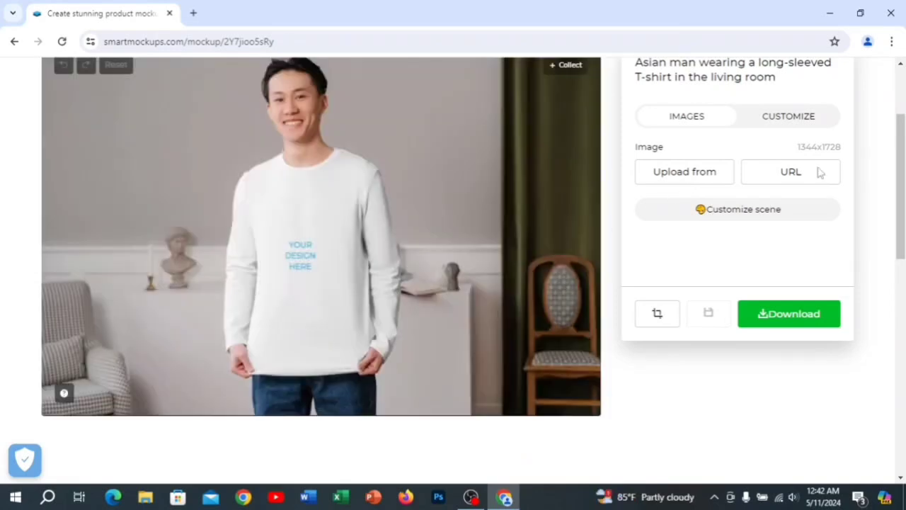
- Upload the logo image Untitled design from the Desktop onto the T-shirt mockup
left_click(714, 178)
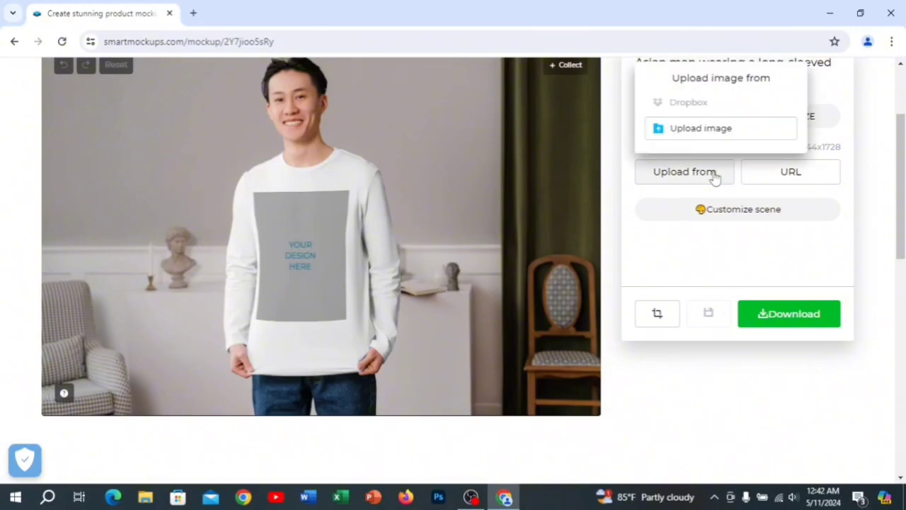
left_click(706, 127)
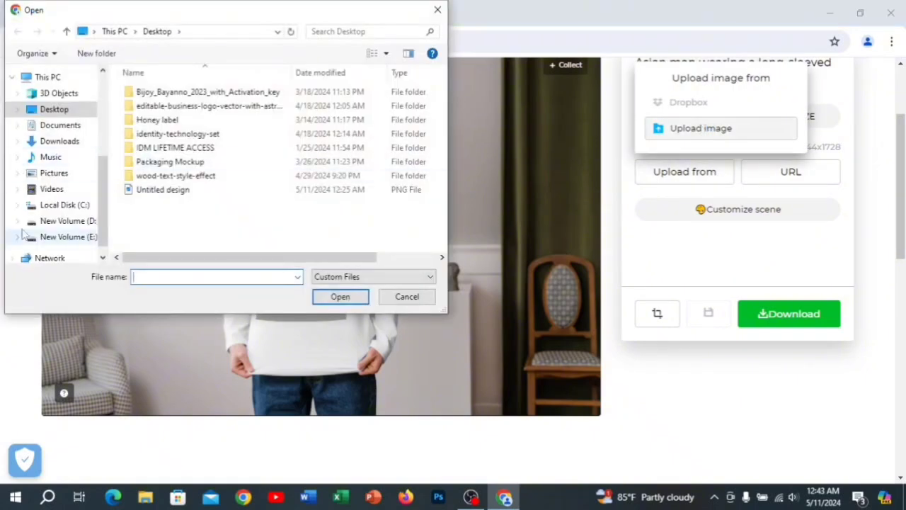
left_click(163, 190)
left_click(339, 296)
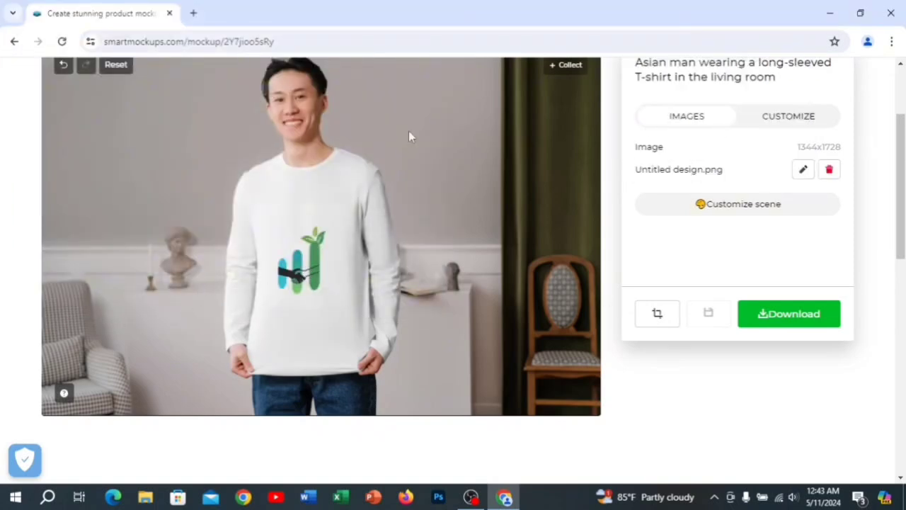
- Open the shirt's logo image for cropping and try enlarging and repositioning the logo within the print area
left_click(802, 171)
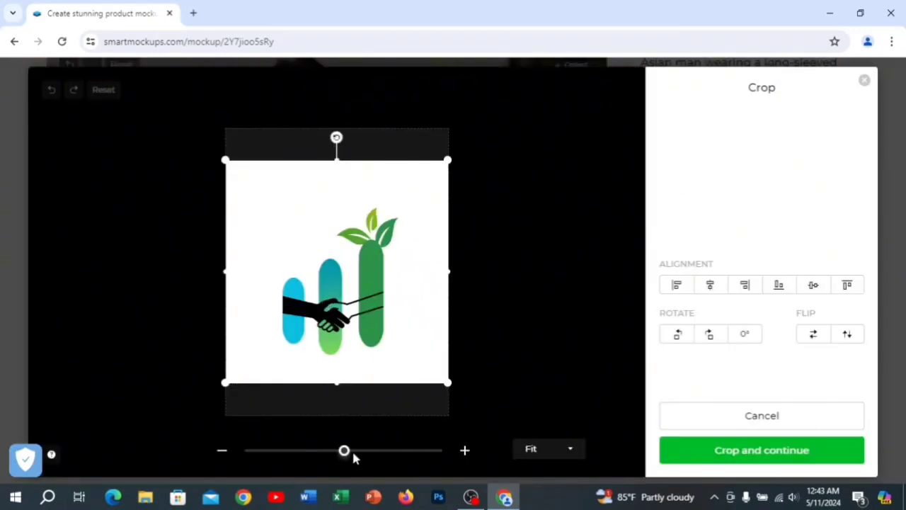
left_click_drag(353, 456, 365, 463)
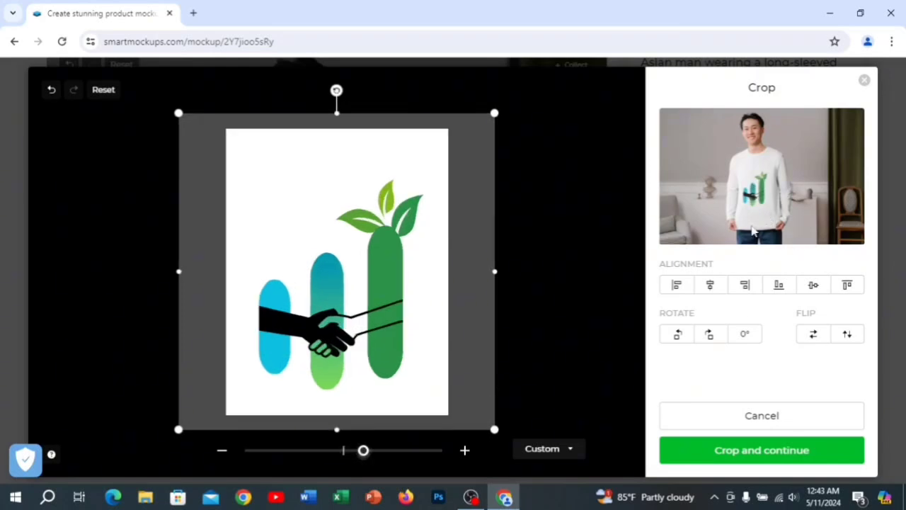
left_click_drag(411, 341, 422, 383)
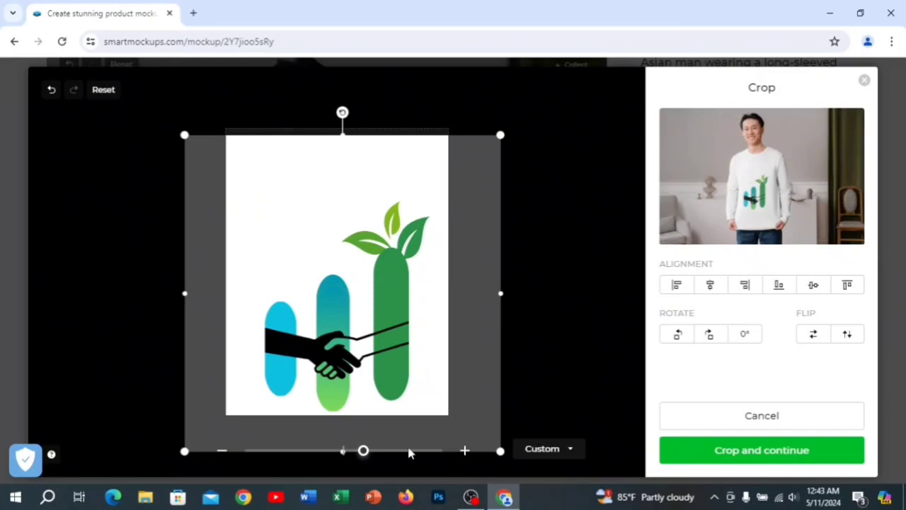
left_click_drag(363, 451, 379, 450)
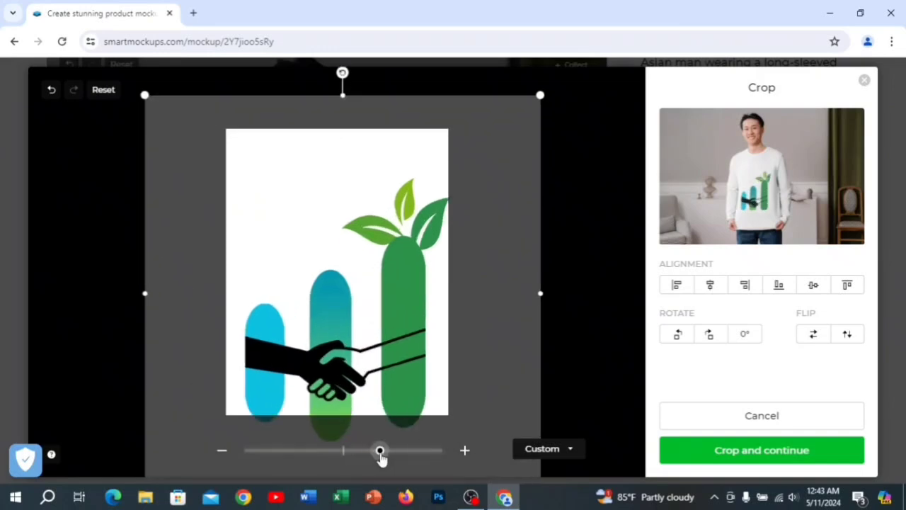
left_click_drag(417, 384, 417, 353)
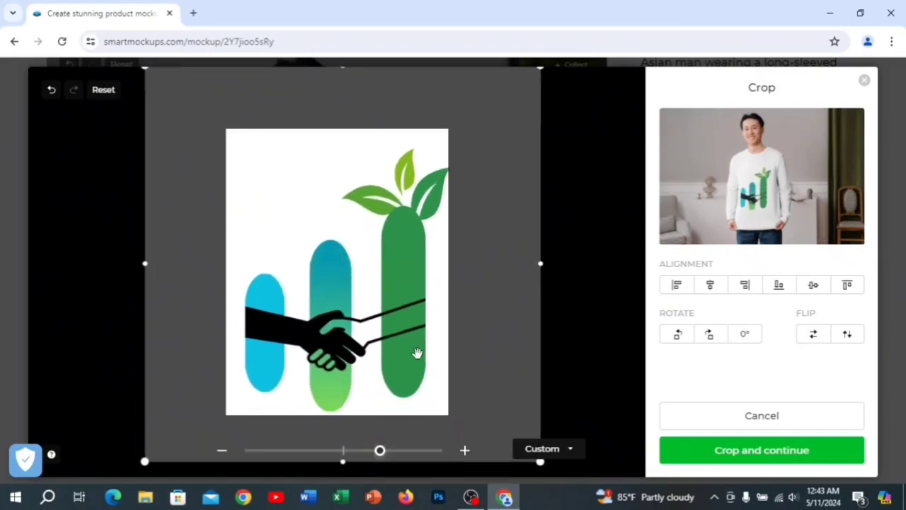
- Set the image fit to Stretch and apply the crop to the long-sleeved T-shirt mockup
left_click(543, 450)
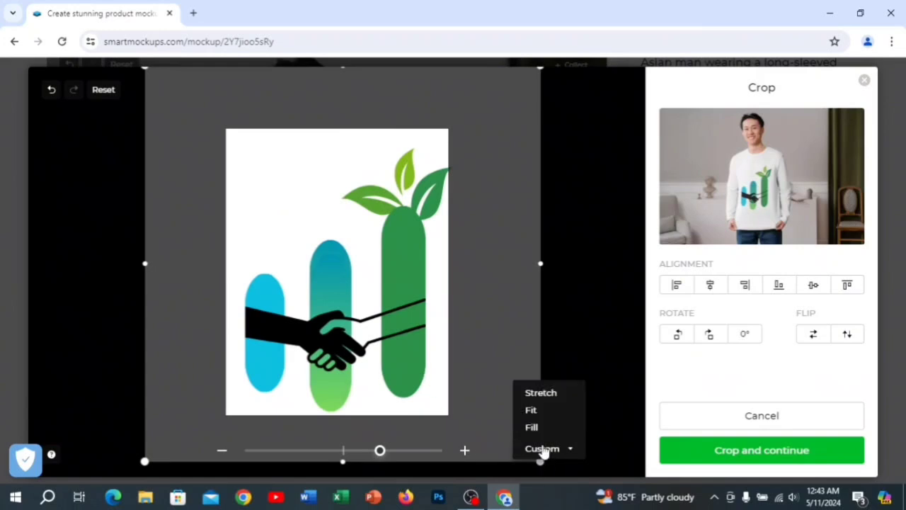
left_click(535, 400)
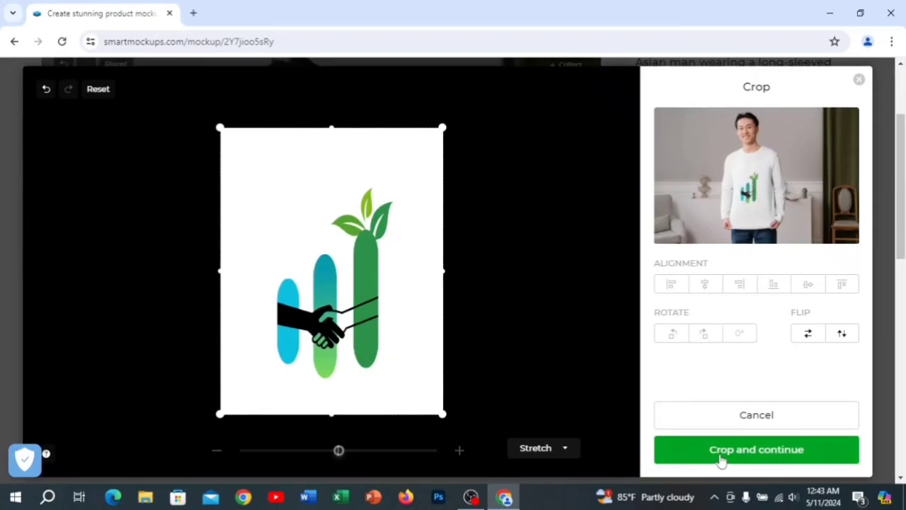
left_click(719, 459)
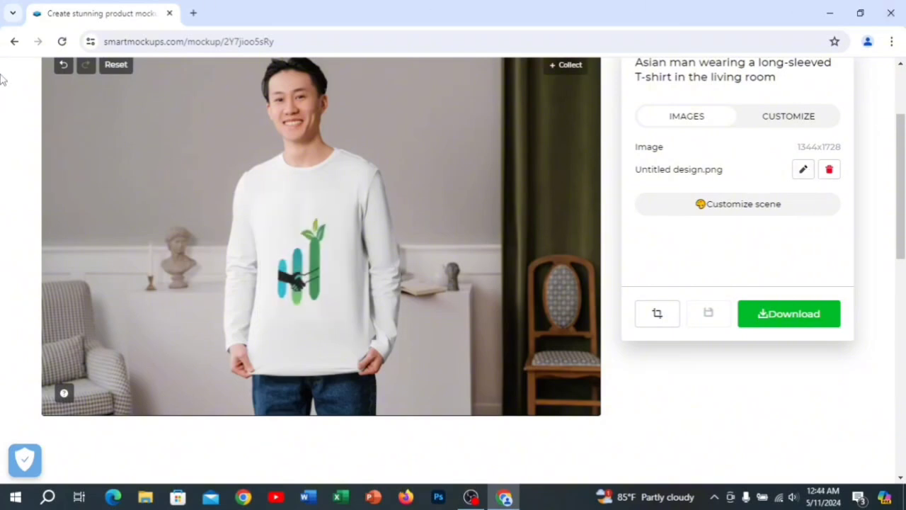
- Leave the long-sleeved mockup, discarding its changes, and open the "T-shirts on hangers" mockup from the Men's T-shirts listing
left_click(2, 45)
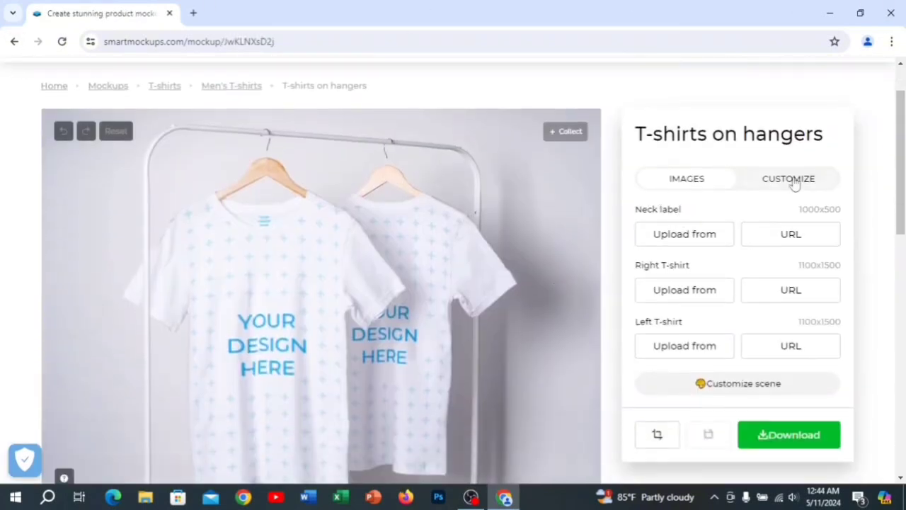
scroll(463, 310, "down", 1)
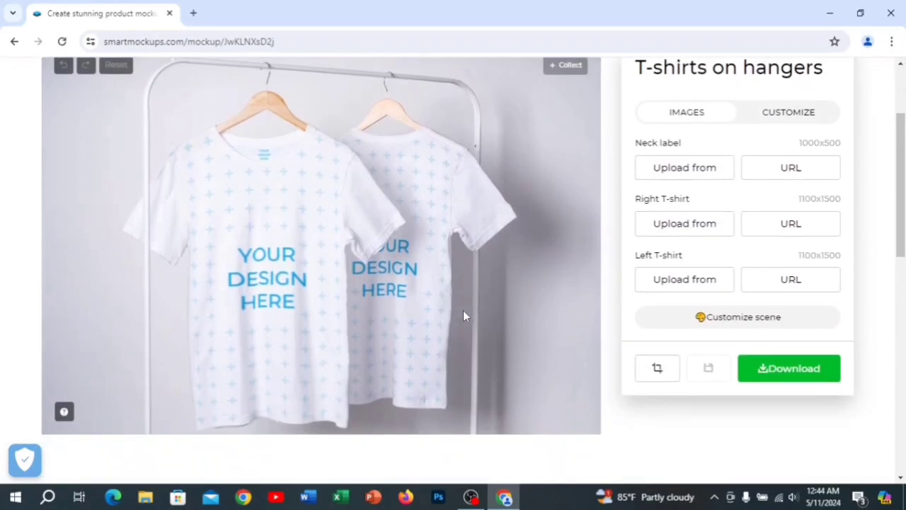
- Upload the Untitled design image from the Desktop as the neck label
left_click(680, 177)
left_click(704, 127)
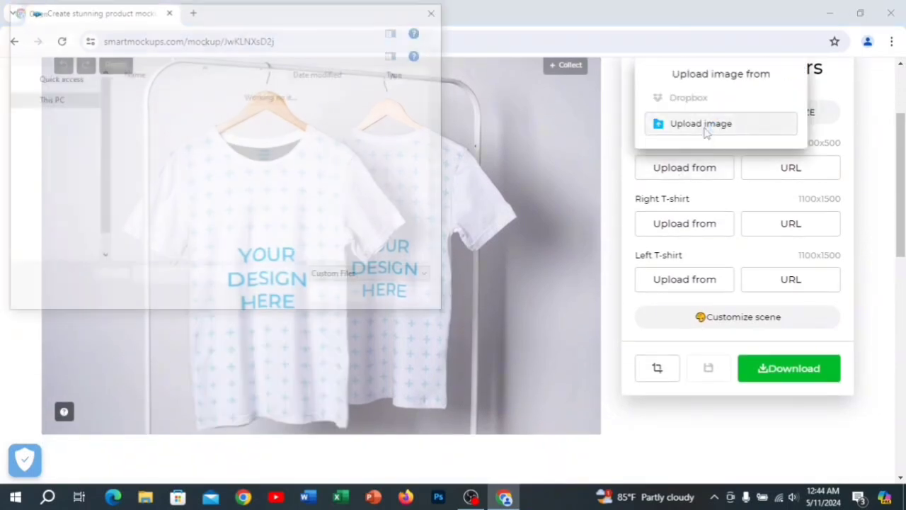
left_click(247, 190)
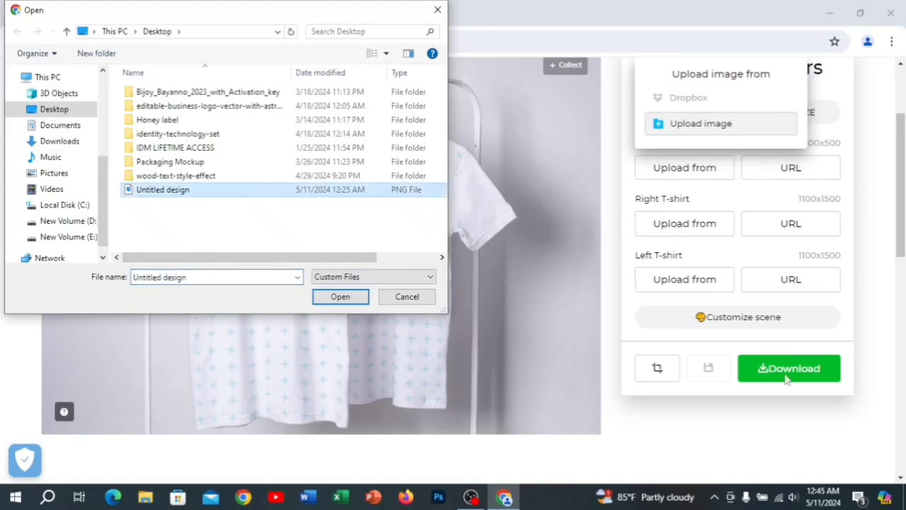
left_click(354, 296)
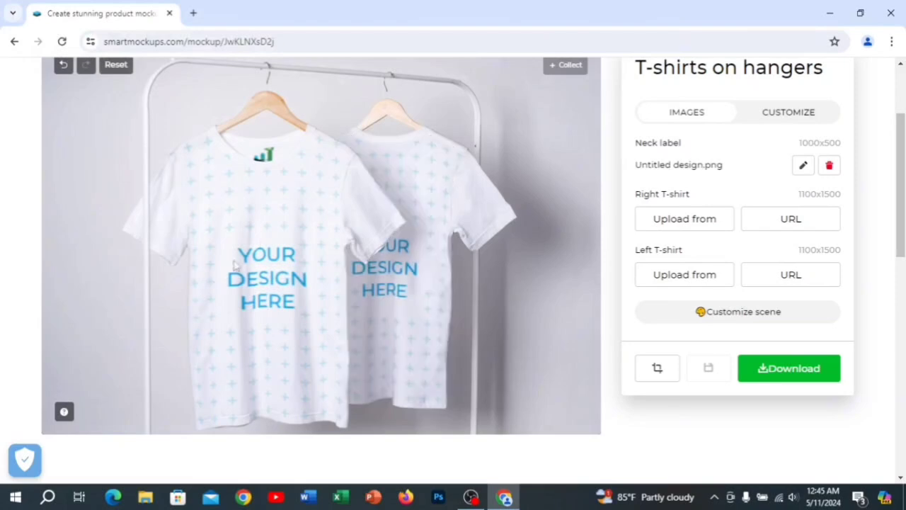
- Upload the Untitled design image from the Desktop for the Right T-shirt
left_click(680, 220)
left_click(683, 177)
left_click(229, 191)
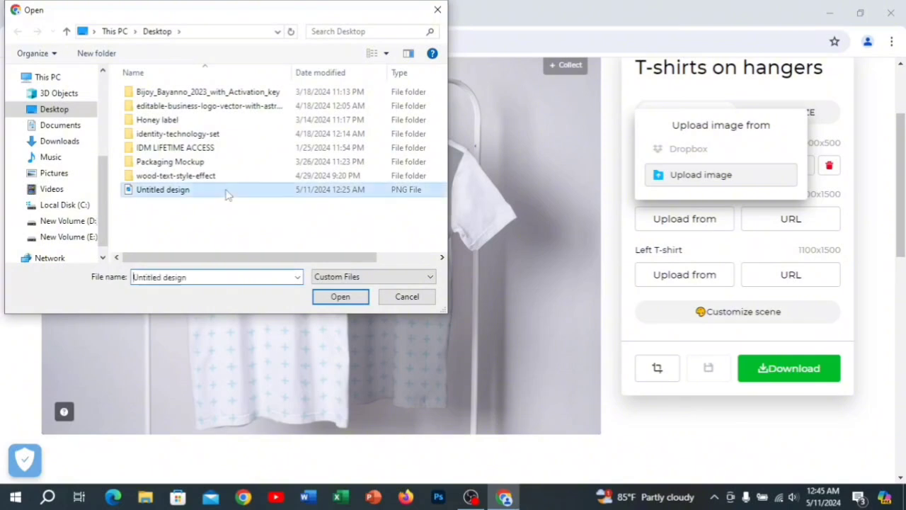
left_click(339, 296)
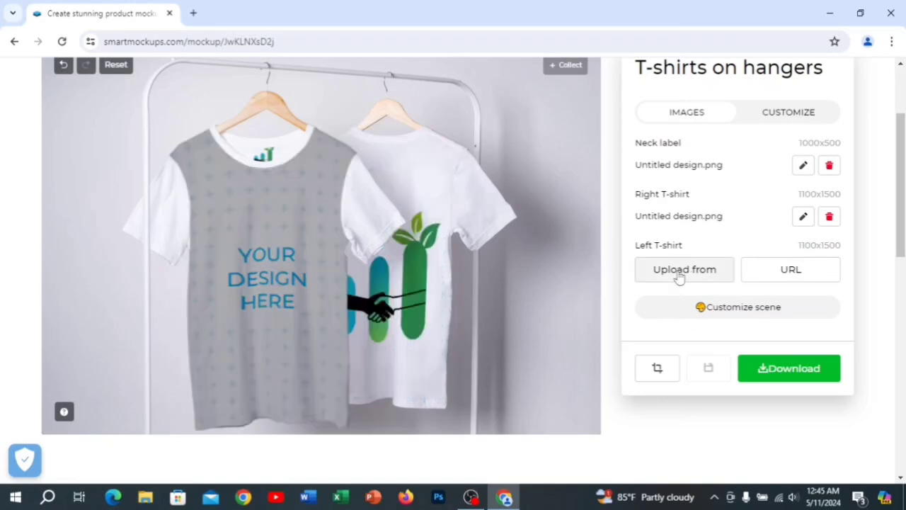
- Upload the Untitled design image from the Desktop for the Left T-shirt
left_click(680, 275)
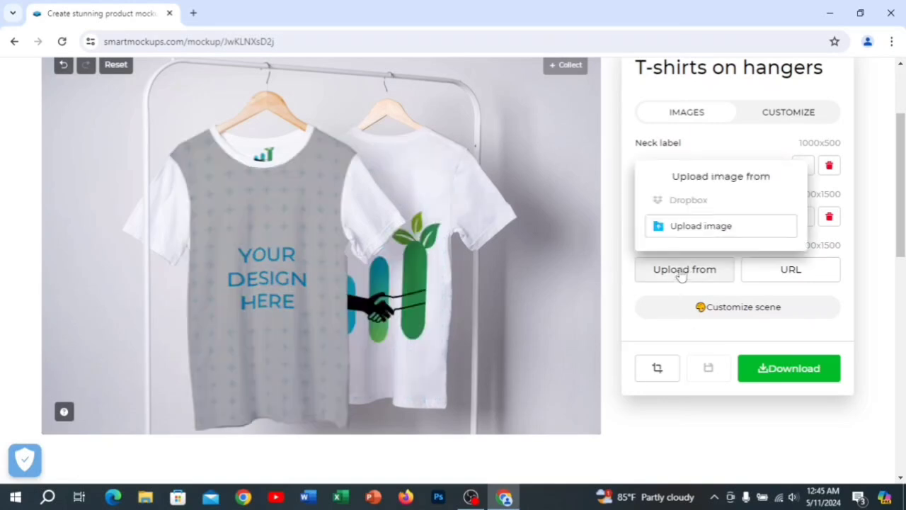
left_click(695, 226)
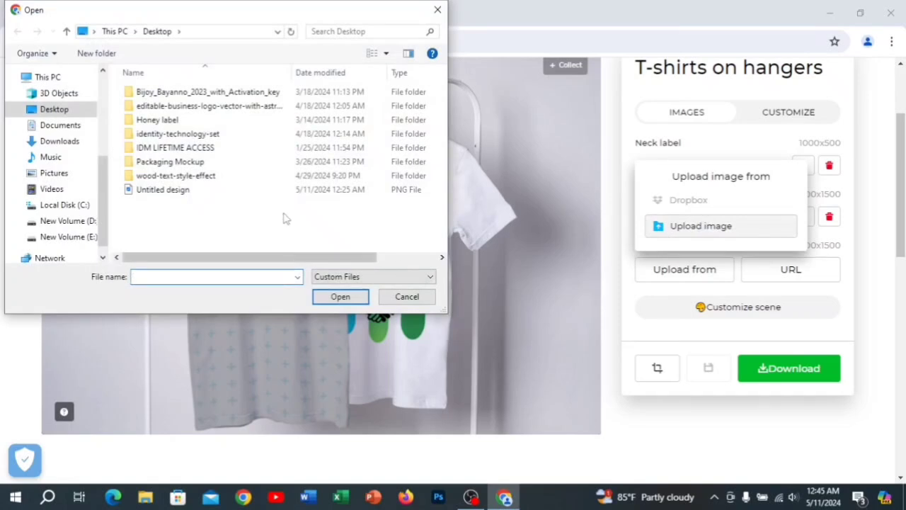
left_click(181, 190)
left_click(340, 296)
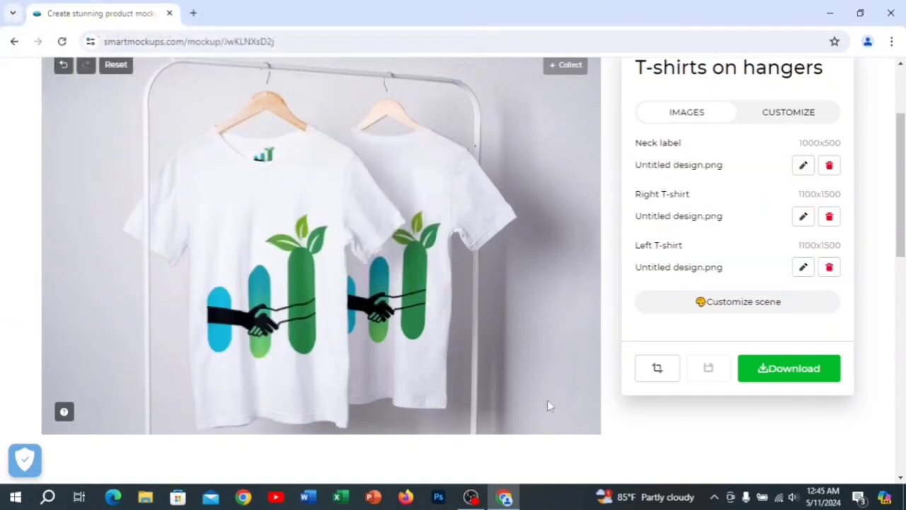
- Review the completed T-shirts on hangers mockup and download it in Medium quality, 1280x896
scroll(547, 399, "down", 2)
scroll(548, 389, "up", 3)
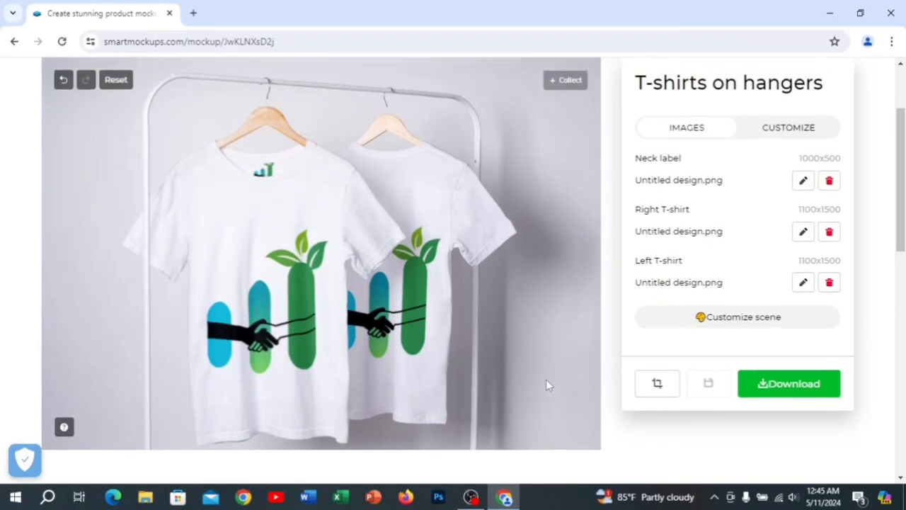
scroll(538, 379, "up", 2)
scroll(521, 368, "down", 3)
scroll(453, 360, "up", 2)
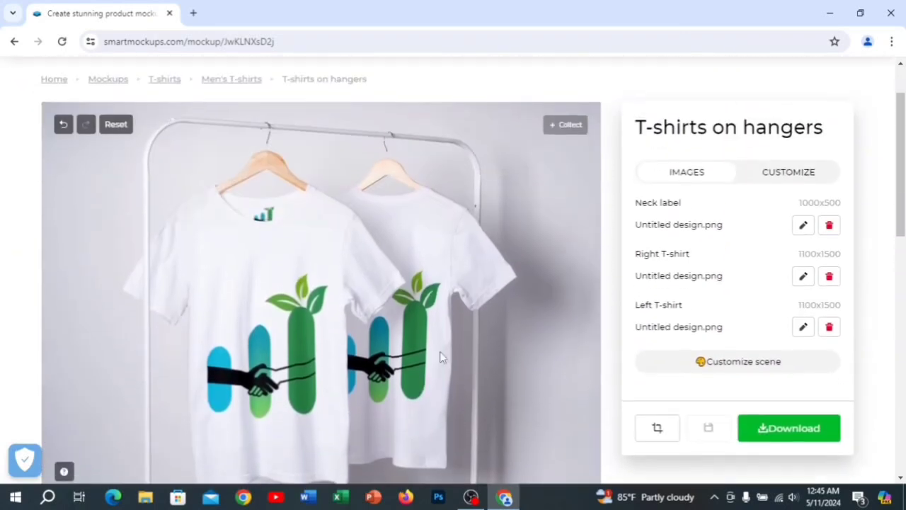
scroll(152, 286, "down", 1)
left_click(789, 368)
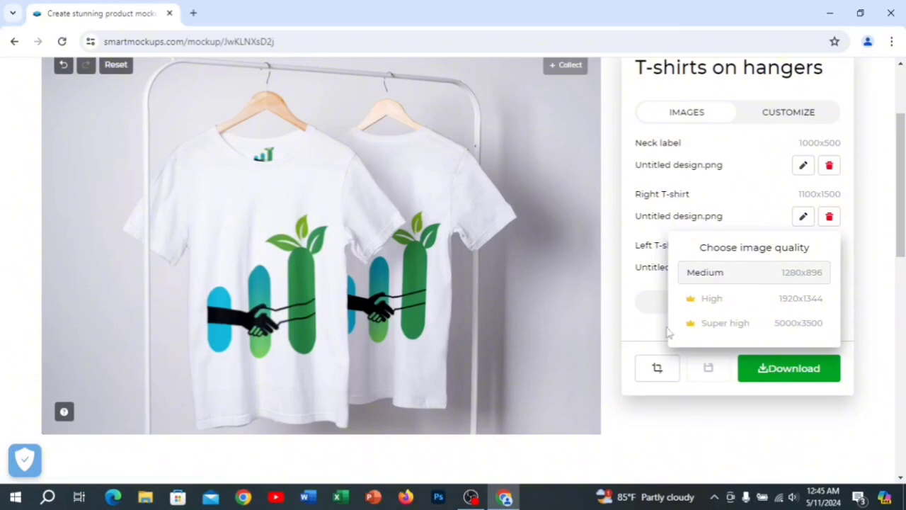
left_click(718, 279)
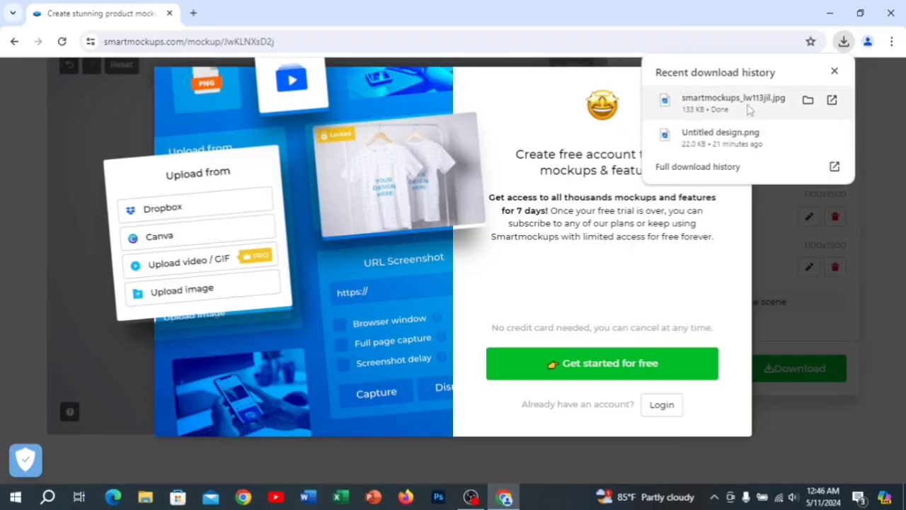
left_click(749, 108)
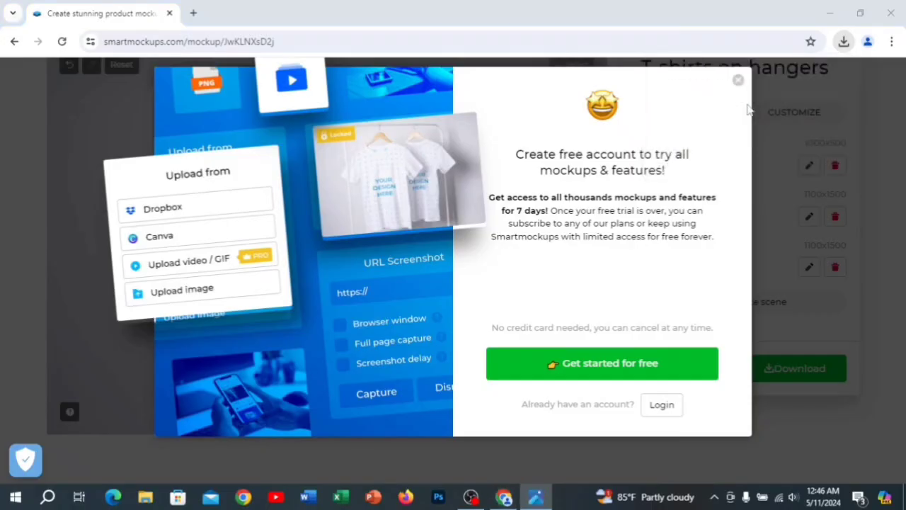